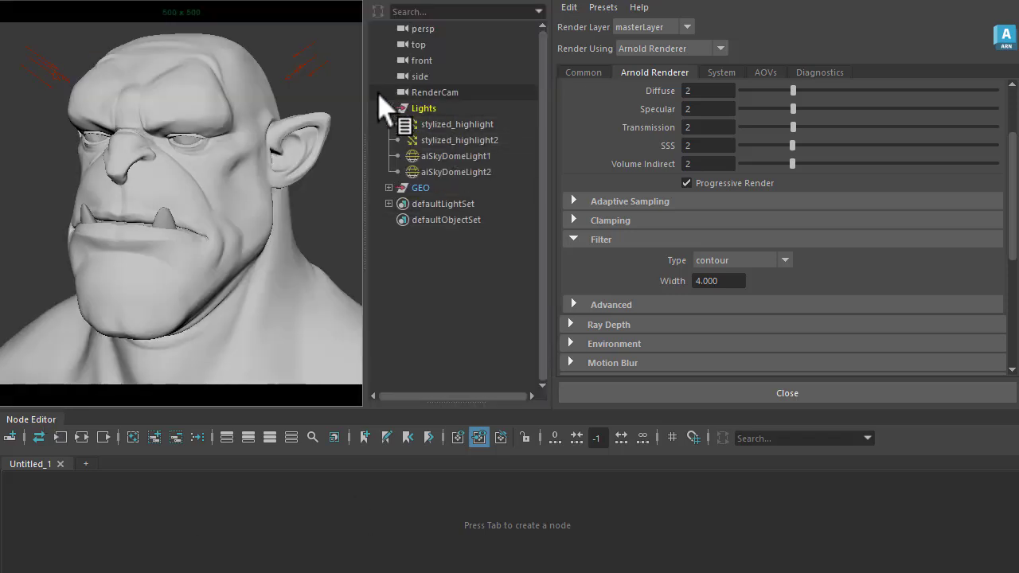
Show the Outliner beside the viewport and examine aiSkyDomeLight1's physical sky color and the visibility settings of aiSkyDomeLight2
left_click_drag(449, 125, 460, 148)
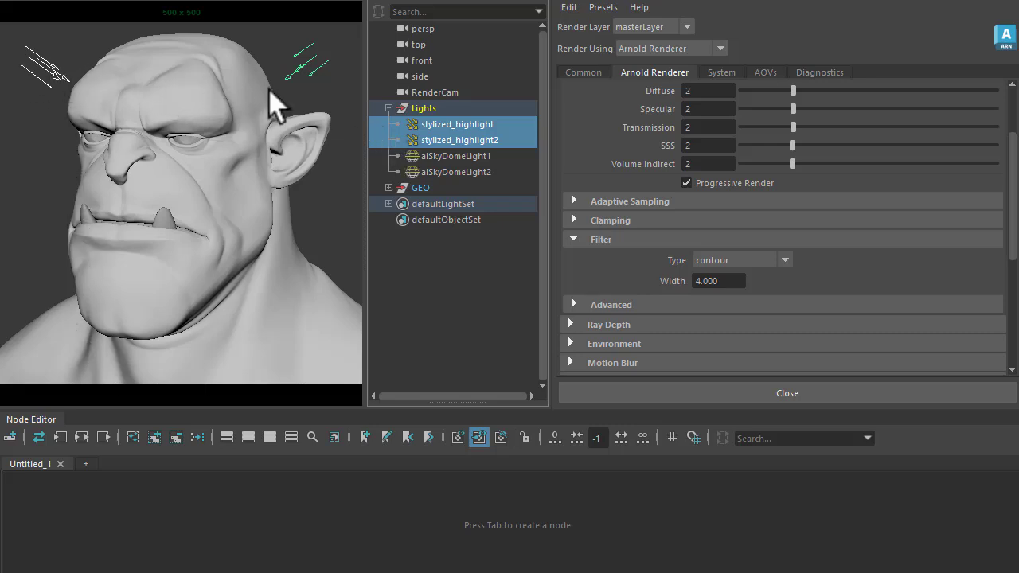
left_click(433, 156)
key("ctrl+a")
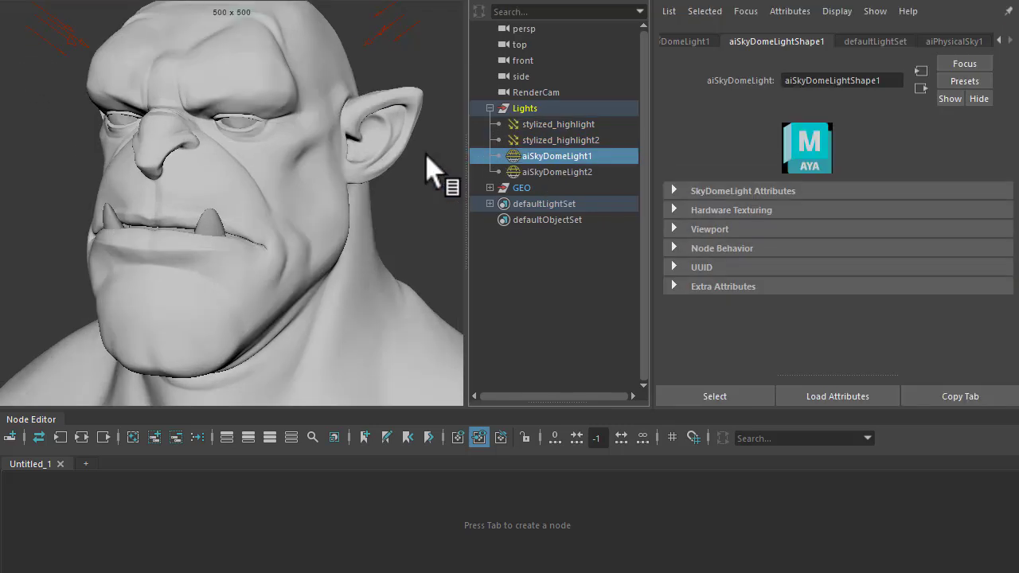
left_click(776, 193)
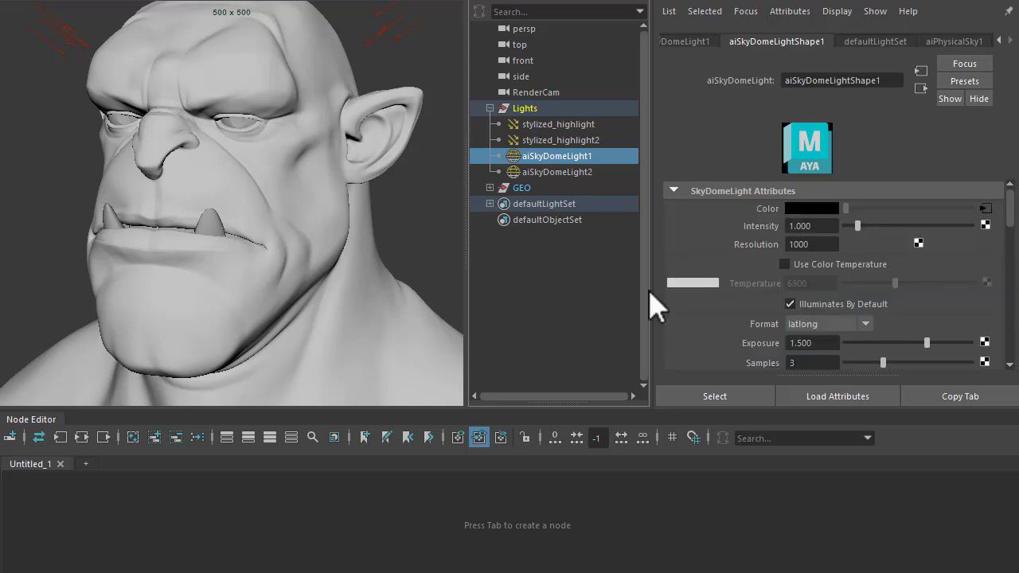
left_click(987, 209)
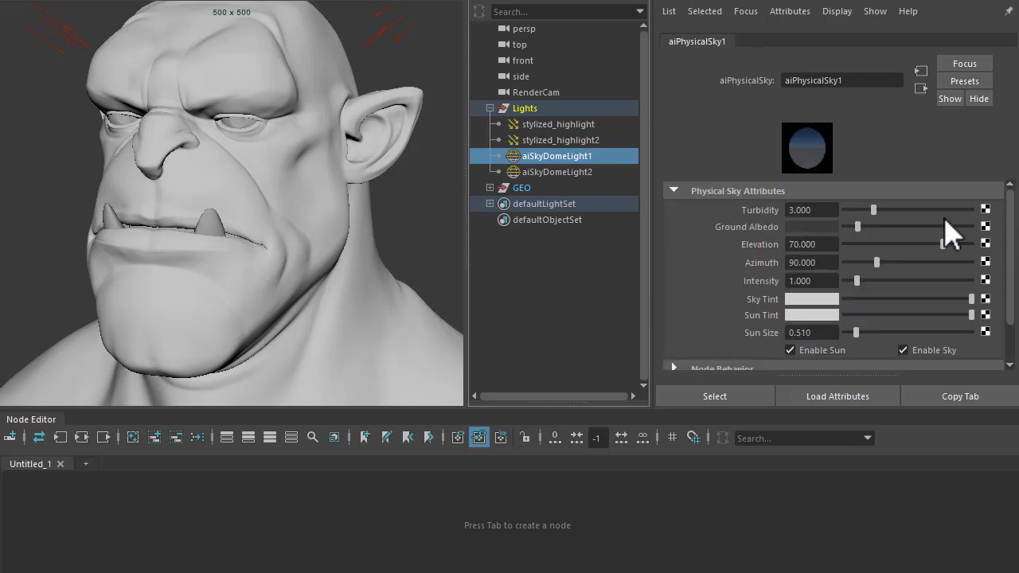
left_click(921, 88)
left_click(818, 348)
scroll(706, 249, "down", 5)
left_click(553, 173)
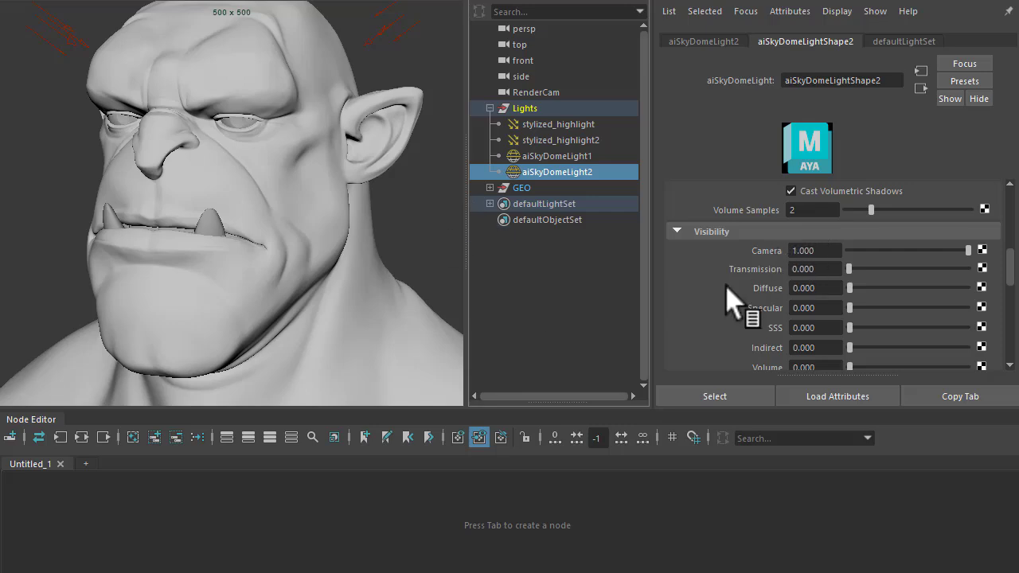
scroll(732, 295, "up", 5)
Deselect the light and switch the viewport renderer to Arnold for a live preview of the orc head
left_click(452, 182)
key("space")
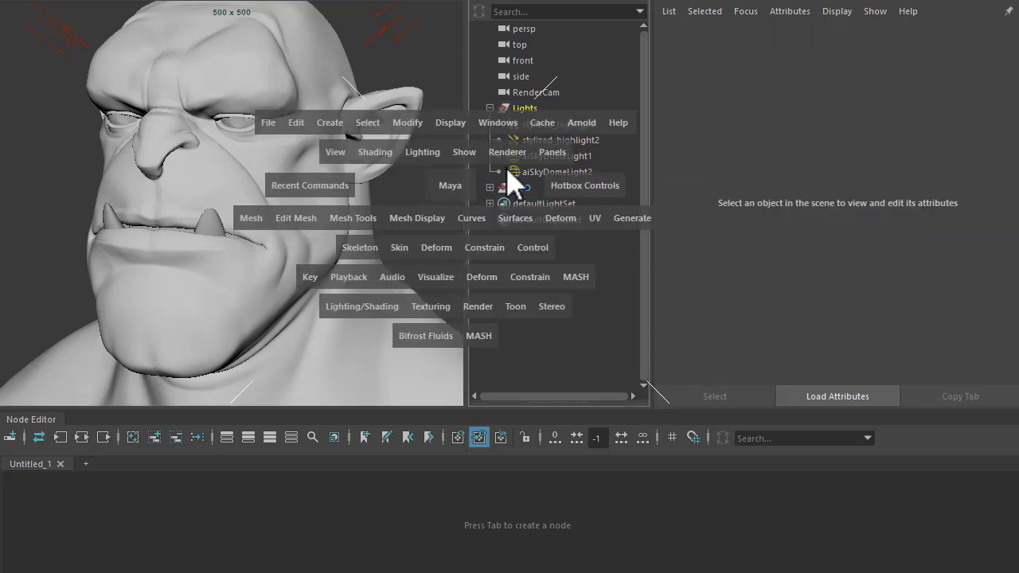
left_click(507, 157)
left_click(519, 200)
Create an aiToon shader in the Node Editor and name it aiToon_skin2
key("Tab")
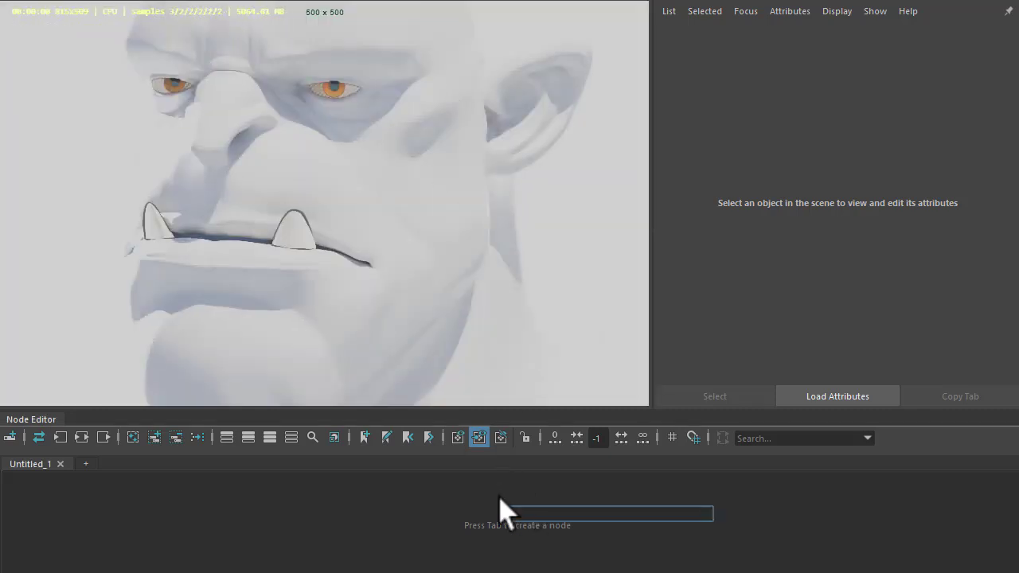
type("toon")
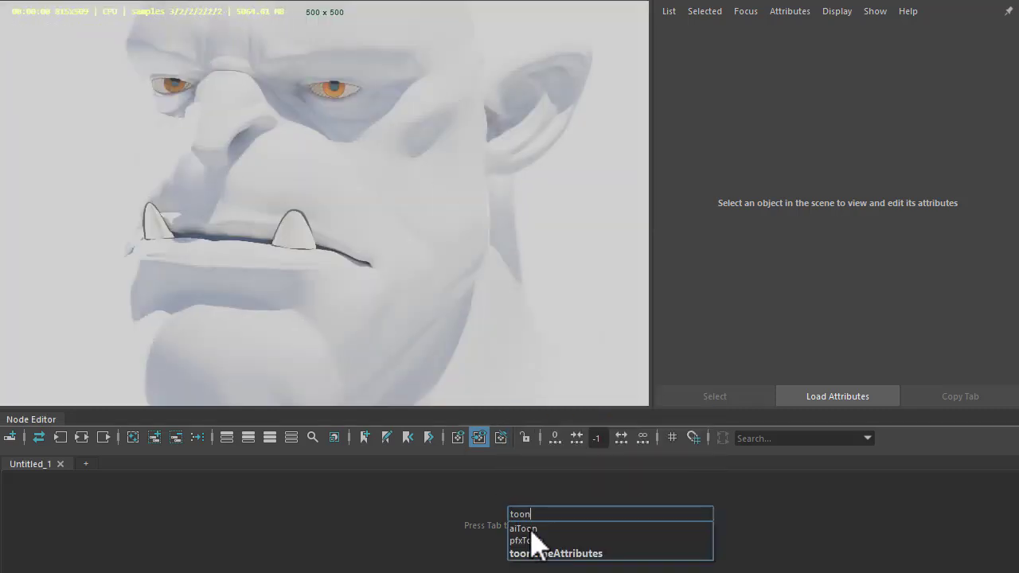
left_click(531, 530)
double_click(535, 498)
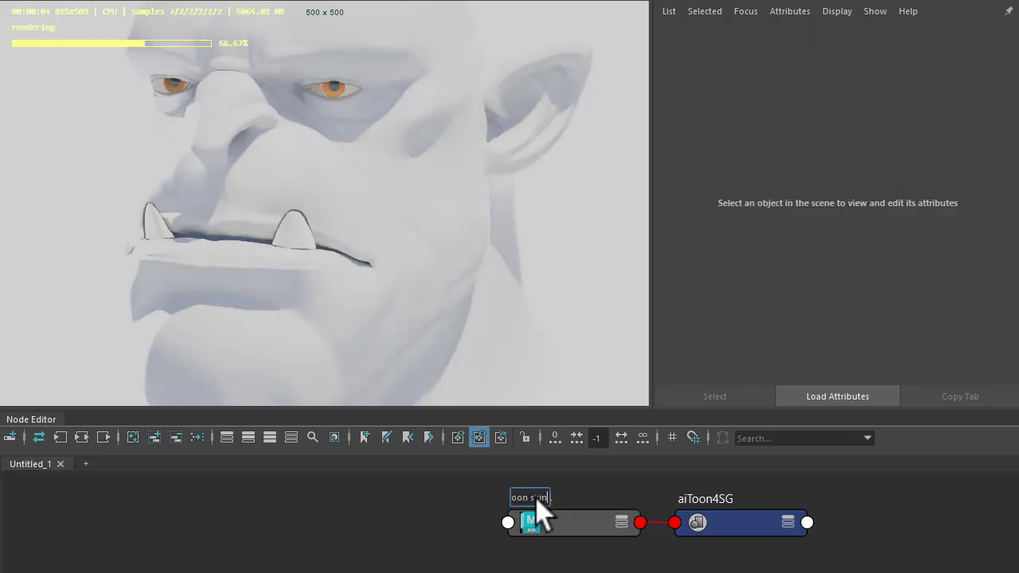
Remove the aiToon4SG shading group from the node graph and assign aiToon_skin2 to the orc's head mesh
left_click(732, 528)
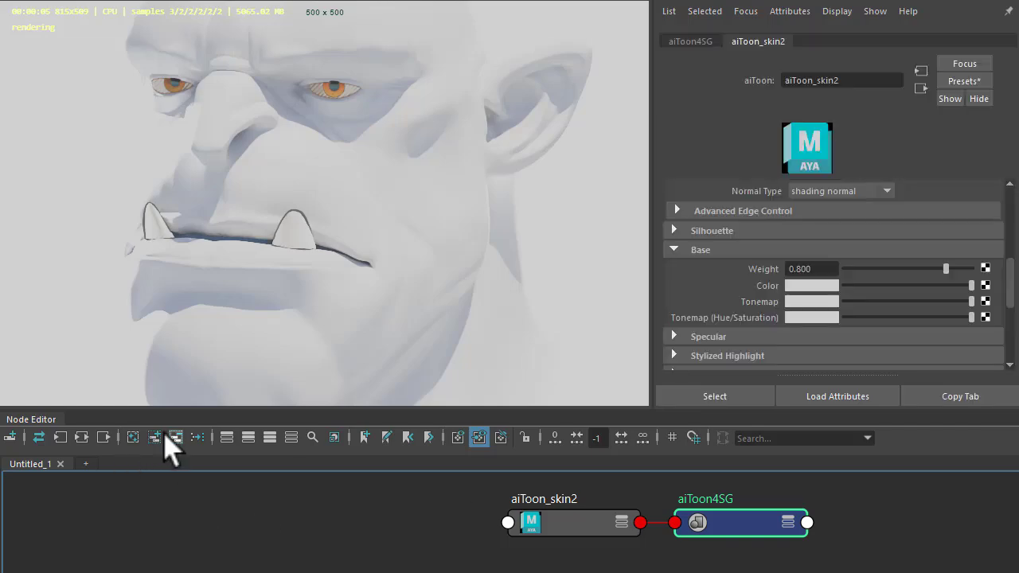
left_click(176, 438)
left_click(382, 335)
mouse_move(593, 542)
right_mouse_down()
mouse_move(587, 268)
mouse_move(575, 254)
right_mouse_up()
left_click(573, 523)
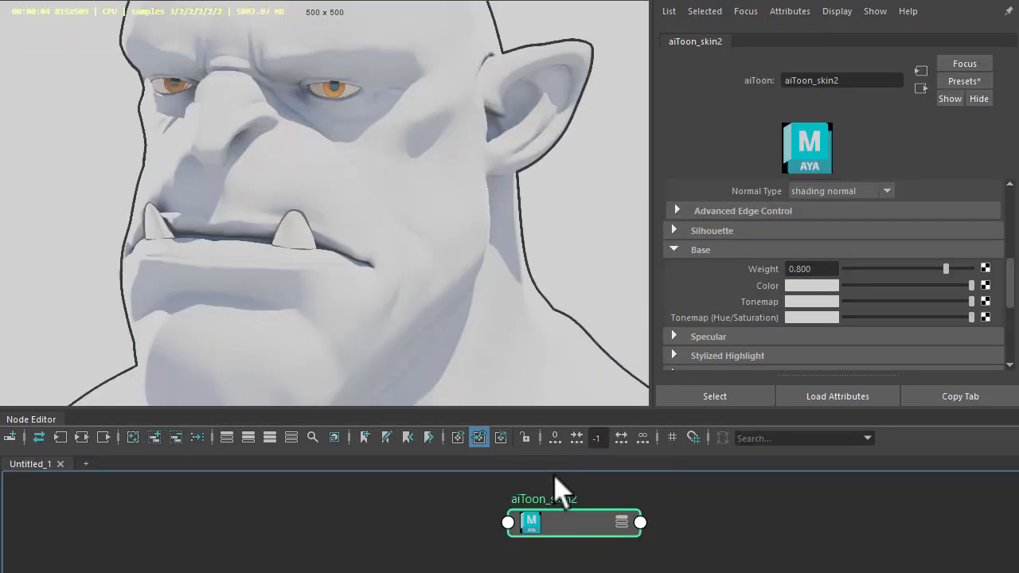
left_click(554, 473)
Switch the Arnold render filter type to gaussian for comparison and set it back to contour
key("ctrl+a")
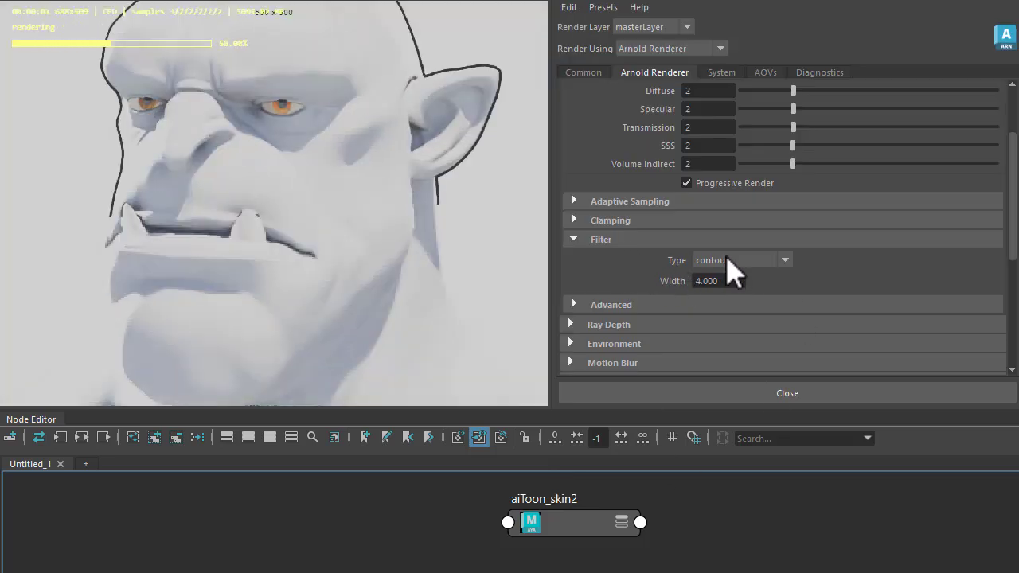
left_click(729, 261)
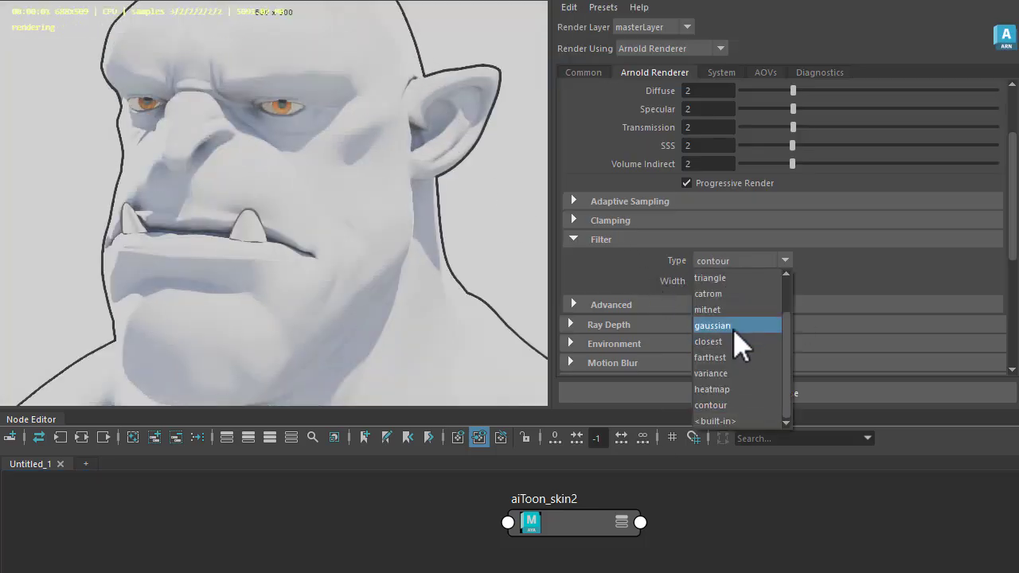
left_click(728, 326)
left_click(720, 261)
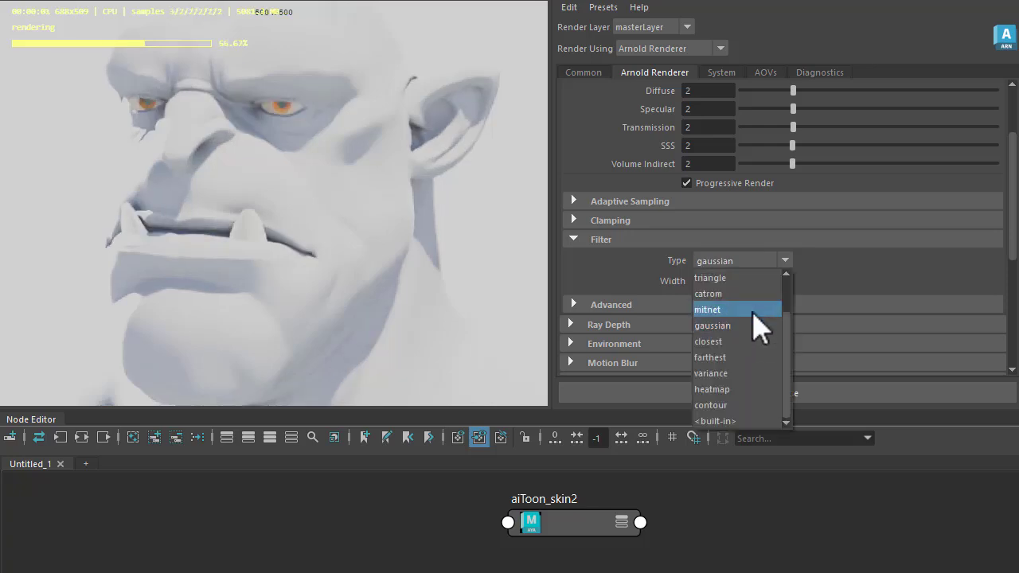
left_click(767, 404)
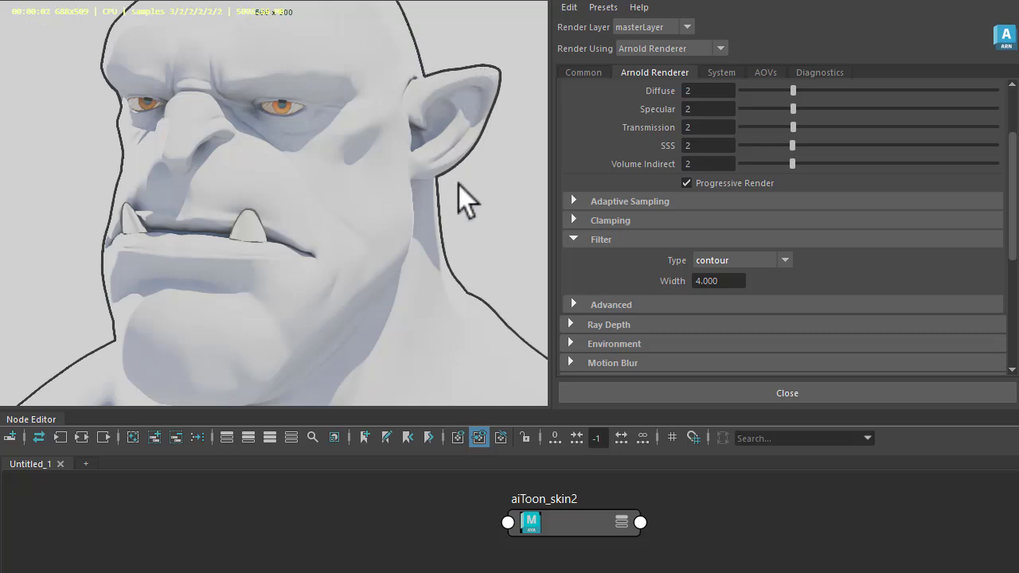
Set the base weight of aiToon_skin2 to 1 and its base color to the blue-grey from the color history
left_click(583, 524)
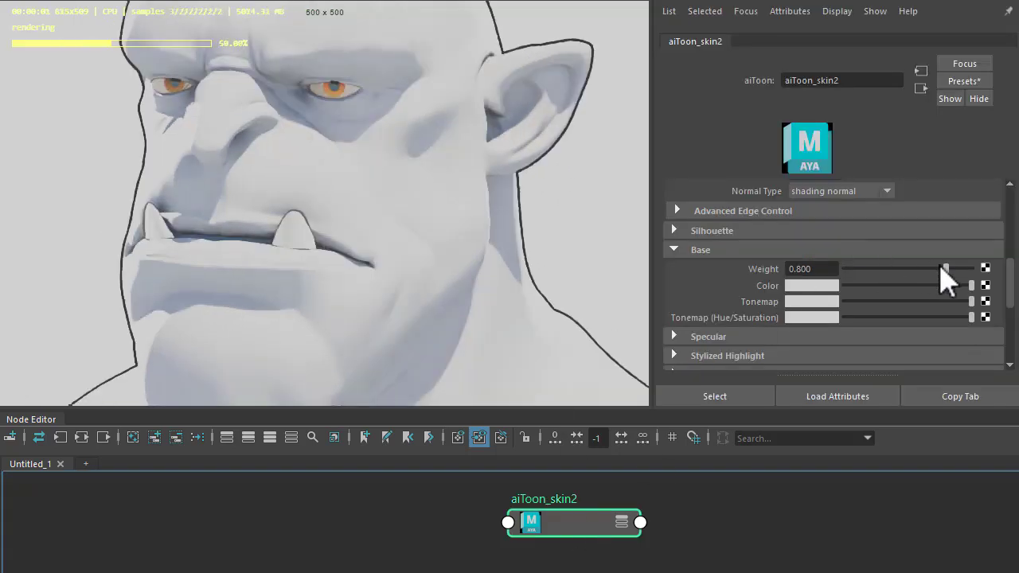
left_click_drag(946, 269, 994, 278)
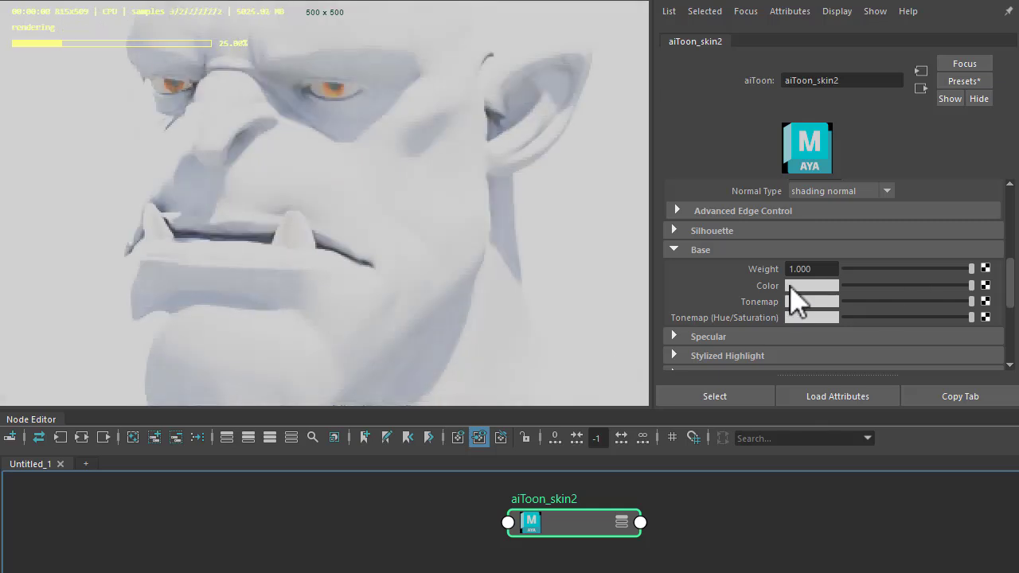
left_click(792, 287)
left_click(711, 275)
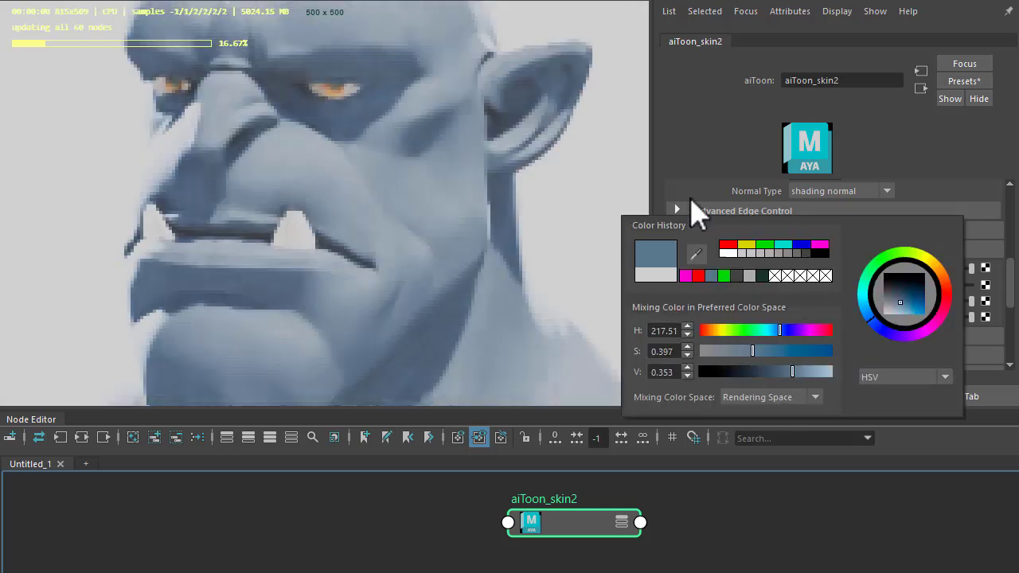
Set aiToon_skin2's edge detection angle threshold to 3 and its normal type to geometric normal
scroll(727, 301, "up", 5)
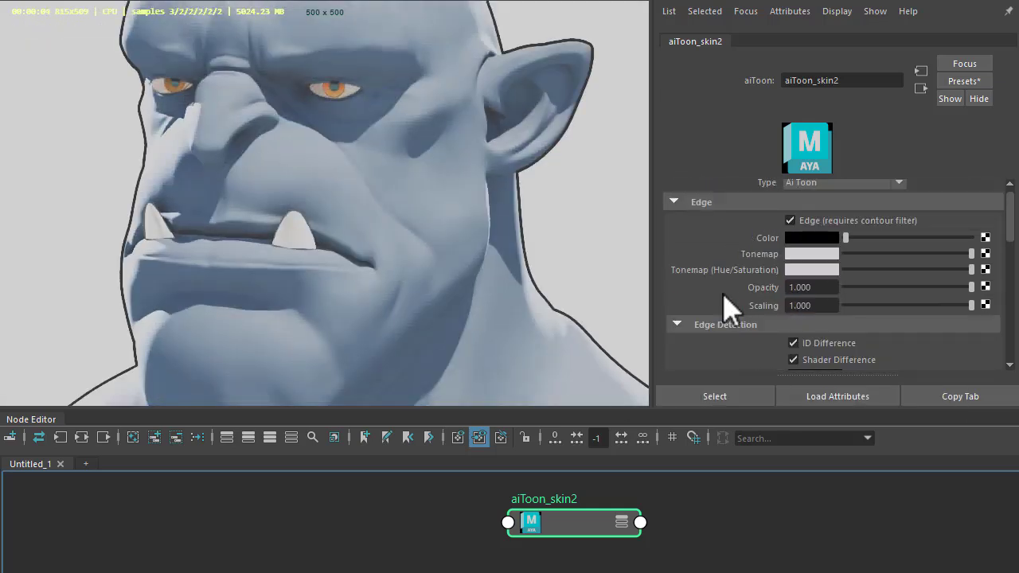
scroll(733, 353, "down", 2)
left_click(836, 364)
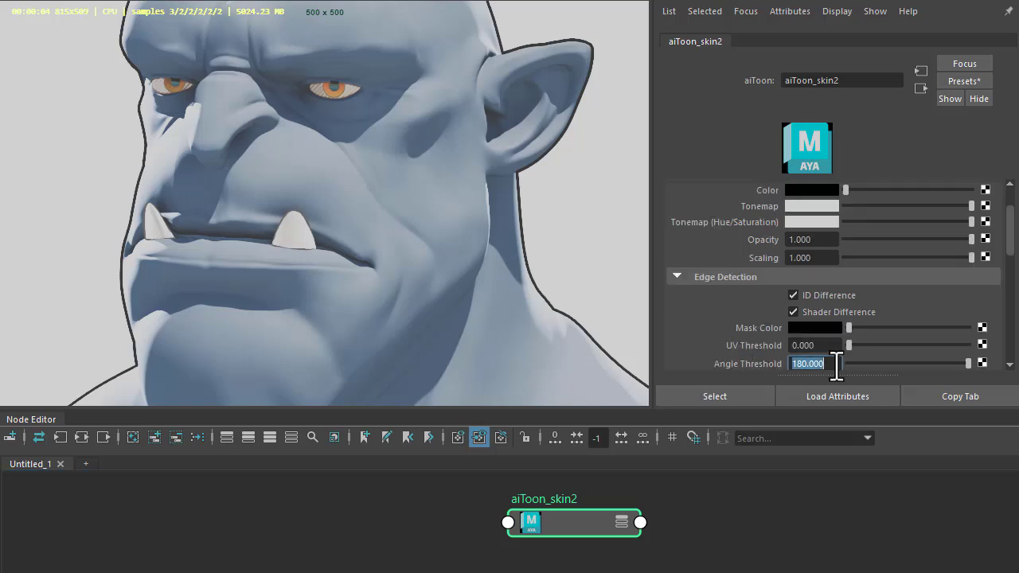
type("3")
key("Return")
scroll(762, 363, "down", 3)
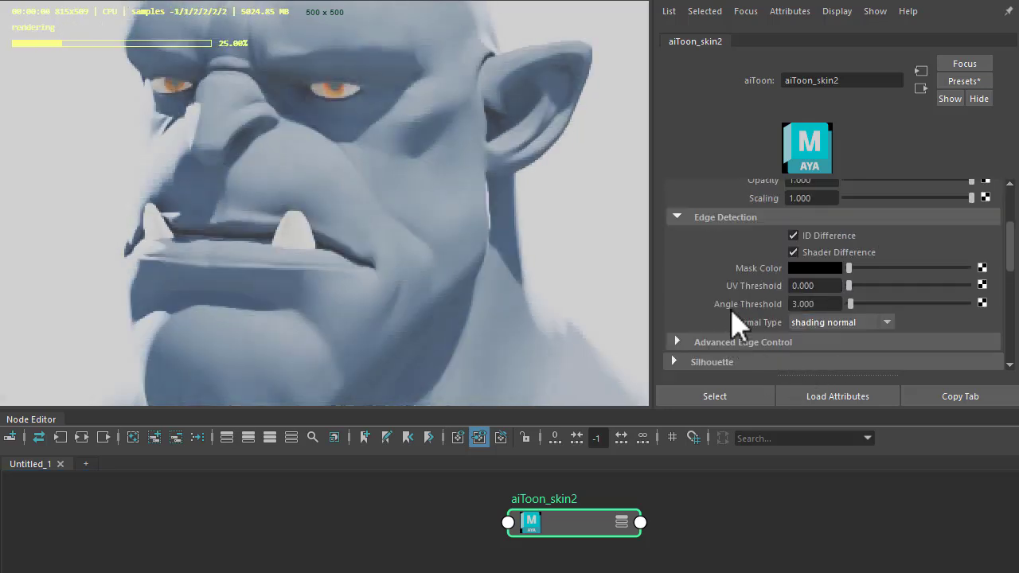
left_click(824, 323)
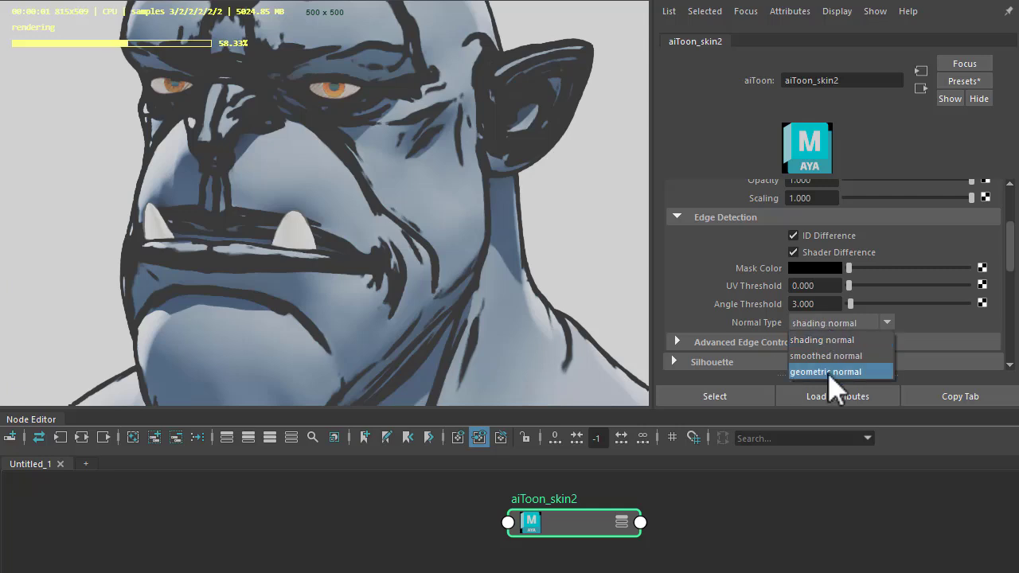
left_click(830, 371)
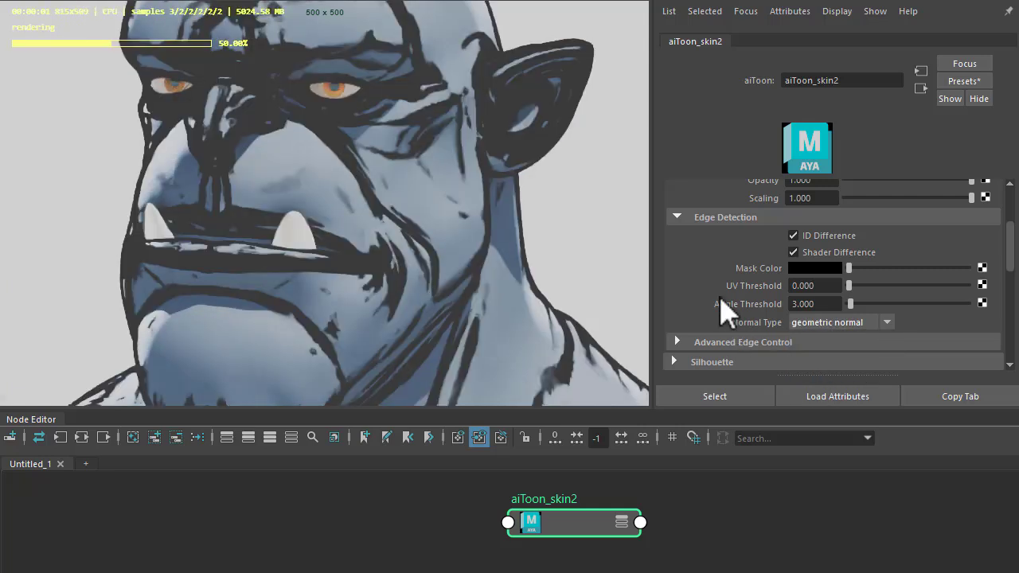
Set the edge opacity of aiToon_skin2 to 0.5 and the edge scaling to 0.3
scroll(727, 307, "up", 4)
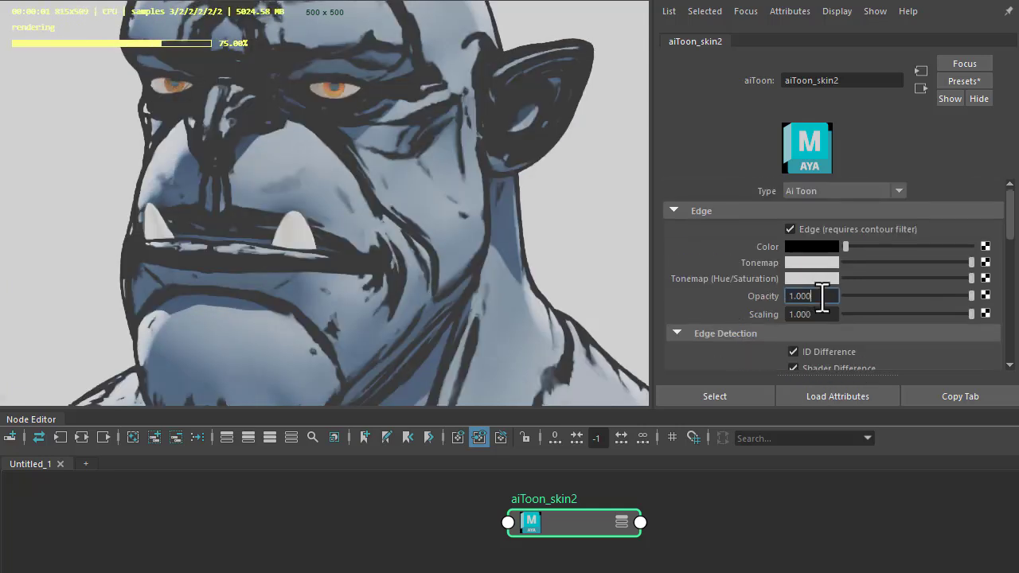
double_click(822, 296)
type(".5")
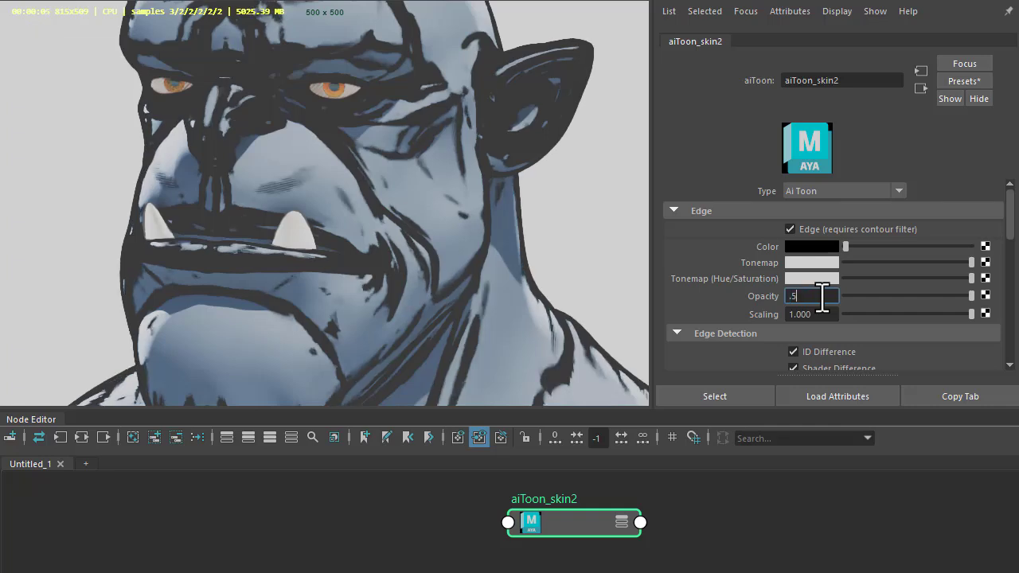
key("Tab")
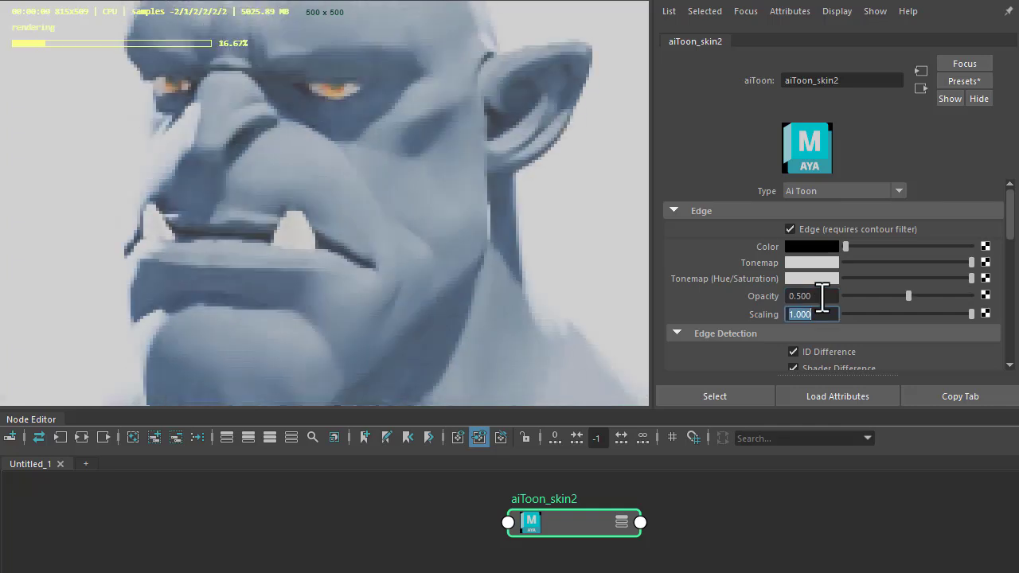
type(".3")
key("Tab")
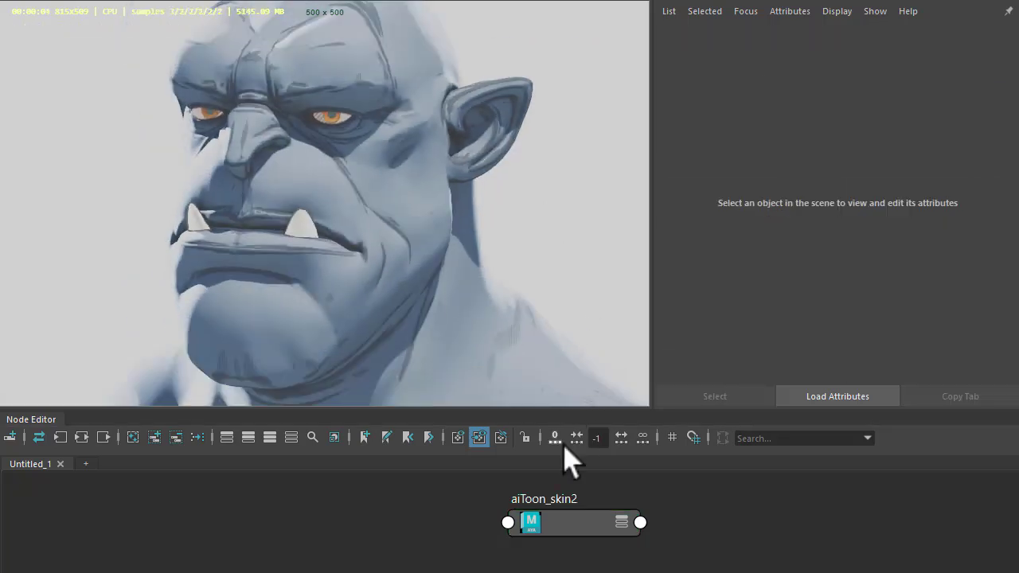
Collapse the edge detection and base attributes of aiToon_skin2 and set its specular weight to 0.2
left_click(563, 524)
left_click(706, 258)
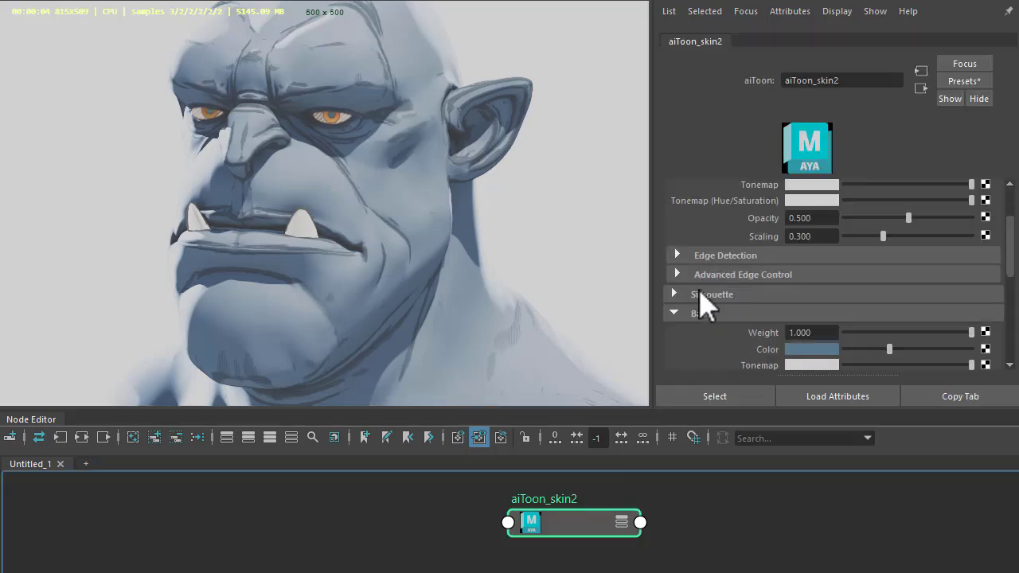
left_click(704, 315)
left_click(713, 333)
scroll(728, 338, "down", 2)
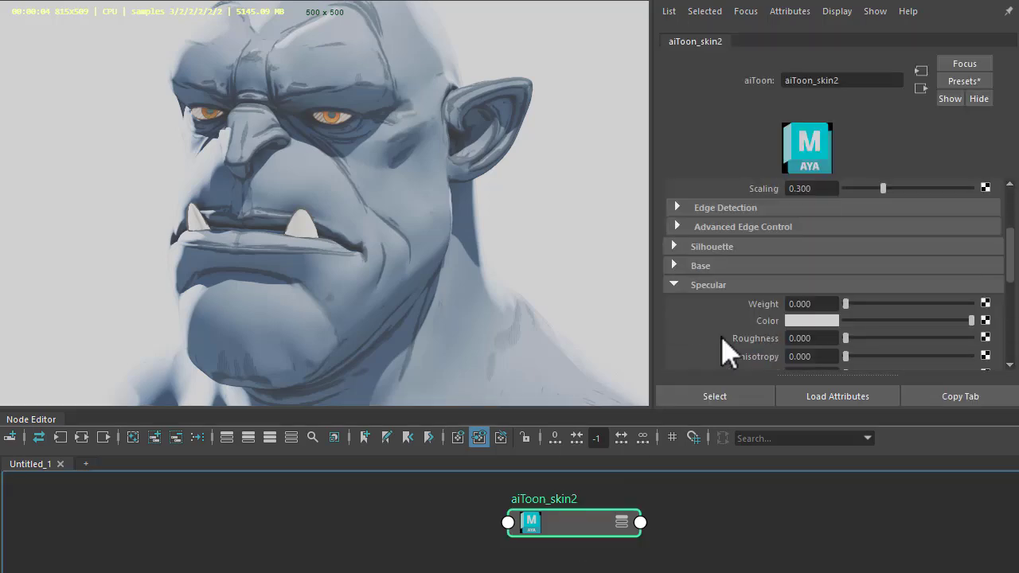
left_click(817, 303)
type(".2")
key("Tab")
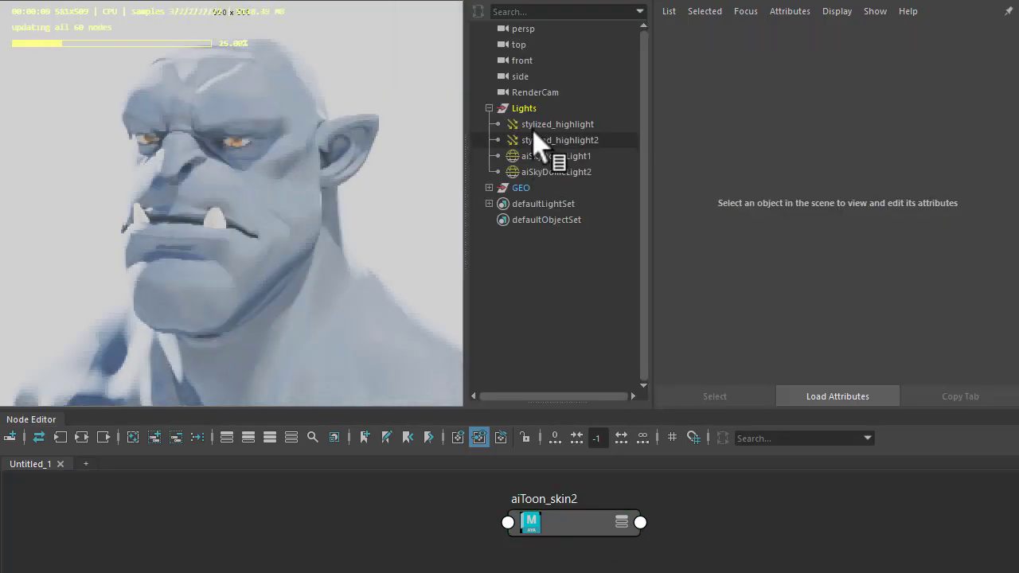
Set the stylized highlight lights of aiToon_skin2 to stylized_highlightShape and stylized_highlight2Shape, copying the shape name from the first directional light
left_click(535, 125)
double_click(850, 80)
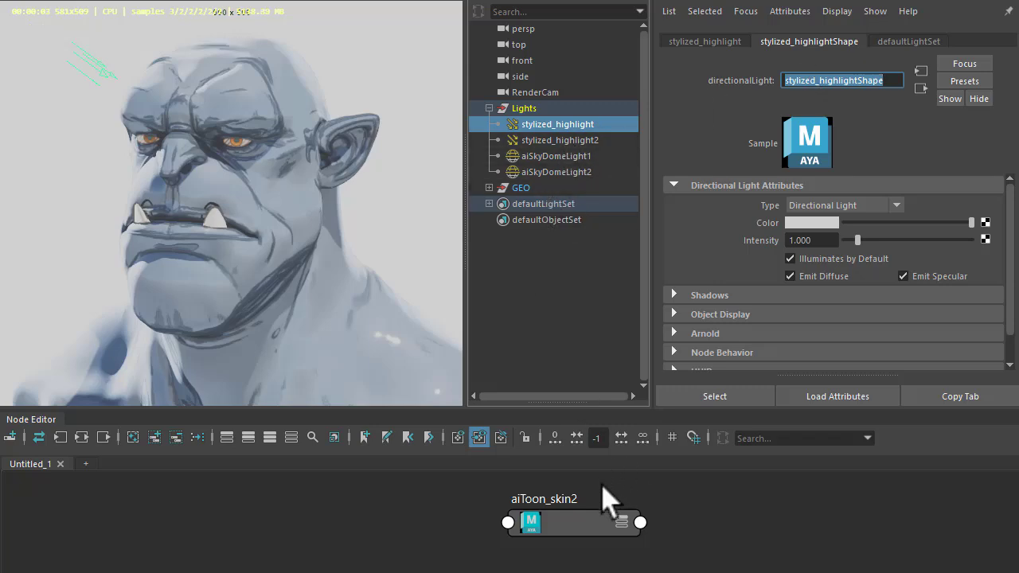
left_click(594, 522)
left_click(704, 215)
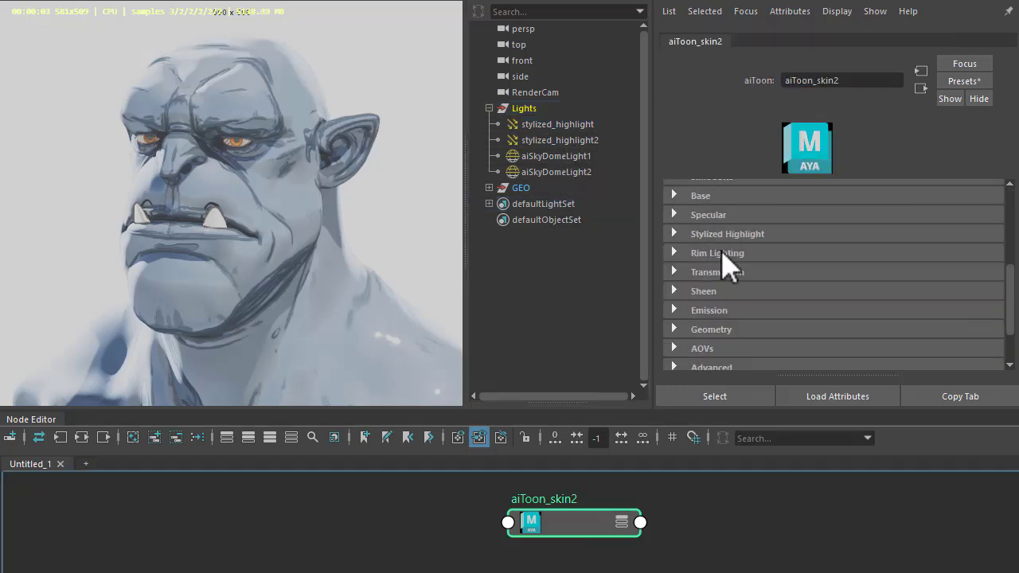
left_click(719, 234)
left_click(827, 254)
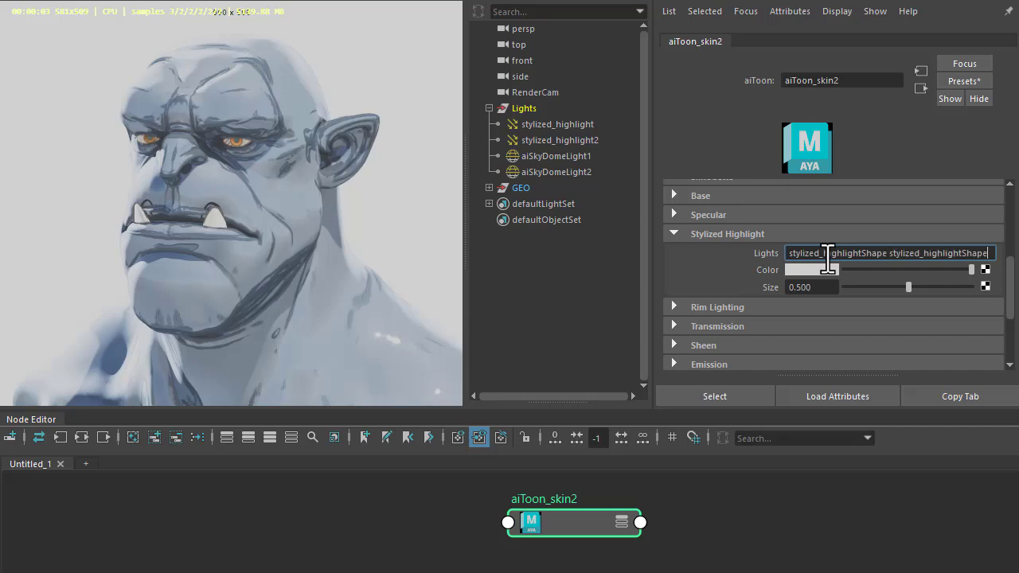
key("Return")
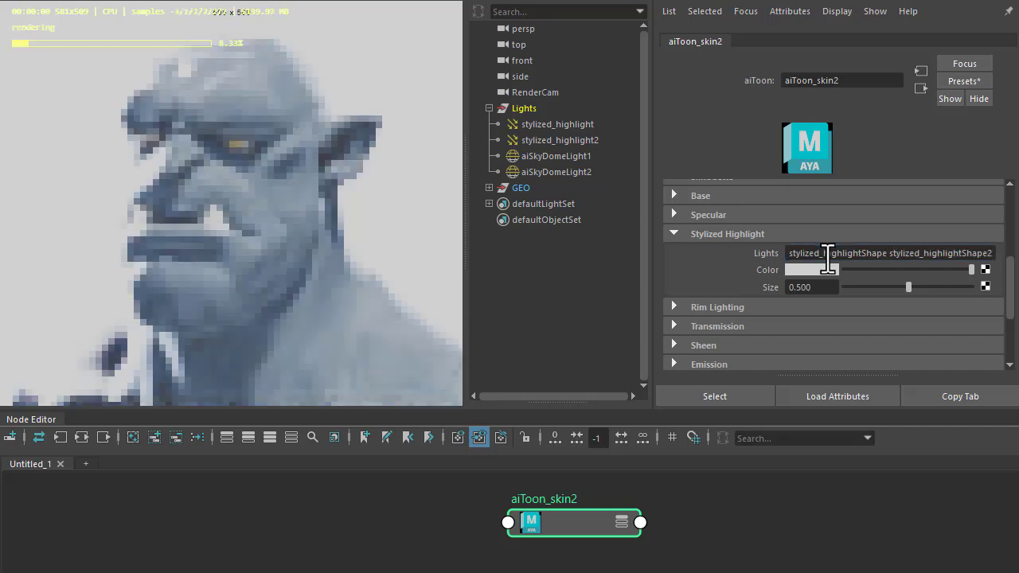
double_click(892, 254)
type("stylized_highlight2Shape")
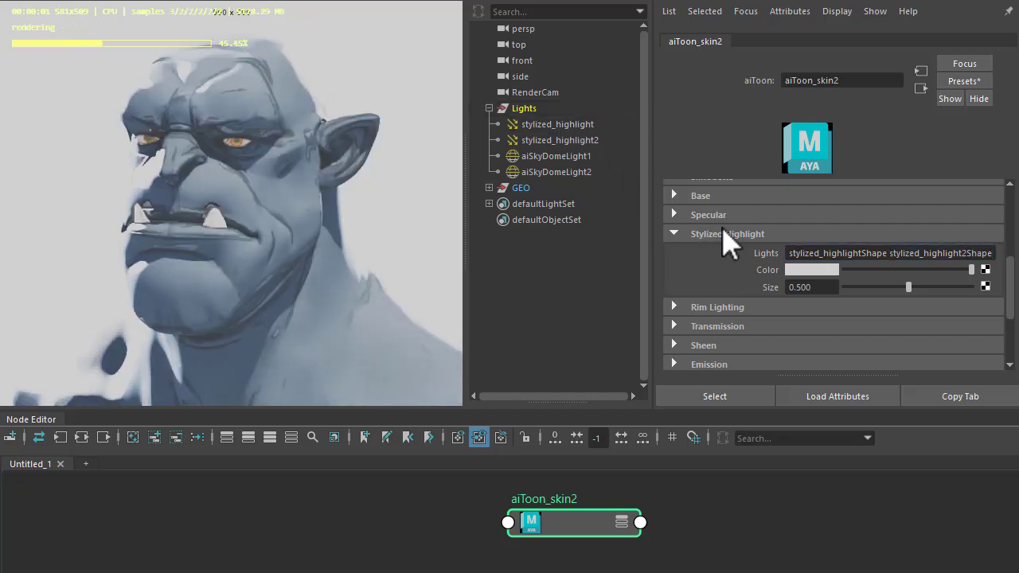
Set the stylized highlight size of aiToon_skin2 to 0.5 and enlarge the render viewport
mouse_move(873, 283)
left_mouse_down()
mouse_move(808, 296)
mouse_move(973, 302)
mouse_move(813, 315)
mouse_move(883, 300)
left_mouse_up()
double_click(828, 290)
type("0.5")
key("Return")
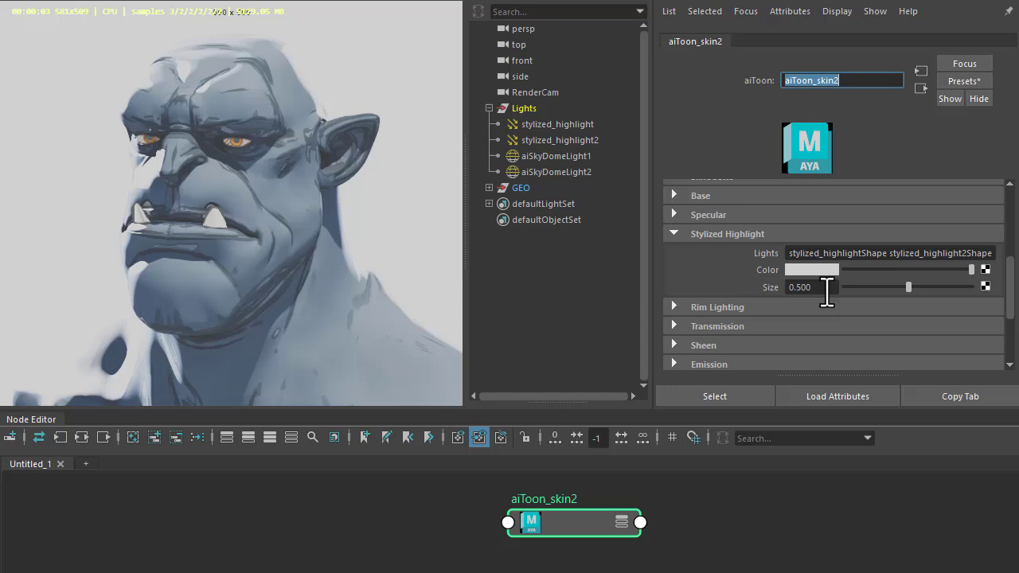
left_click(394, 214)
key("space")
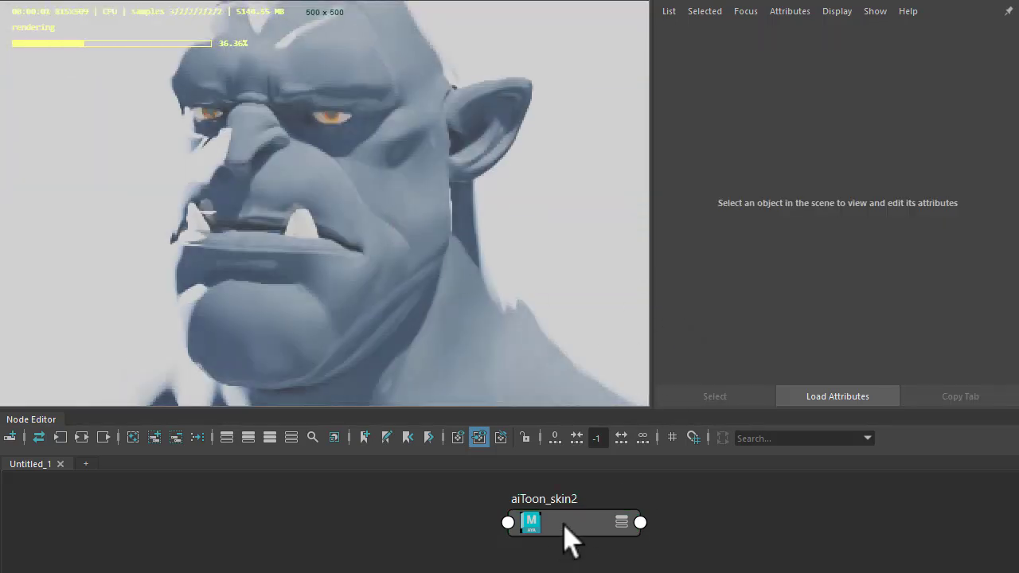
Create an Arnold aiOslShader node for the base tonemap of aiToon_skin2
left_click(567, 540)
left_click(721, 197)
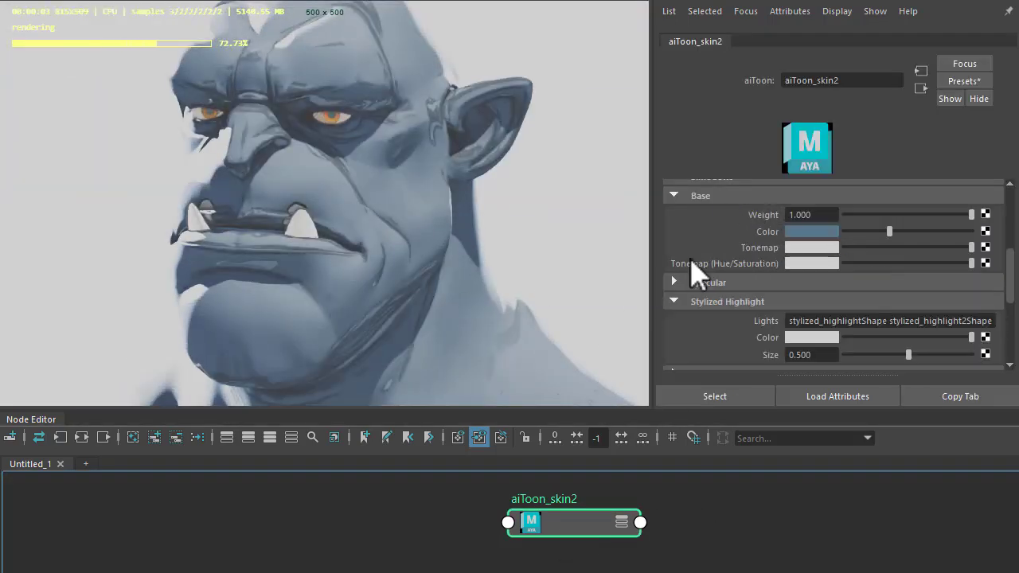
left_click(985, 248)
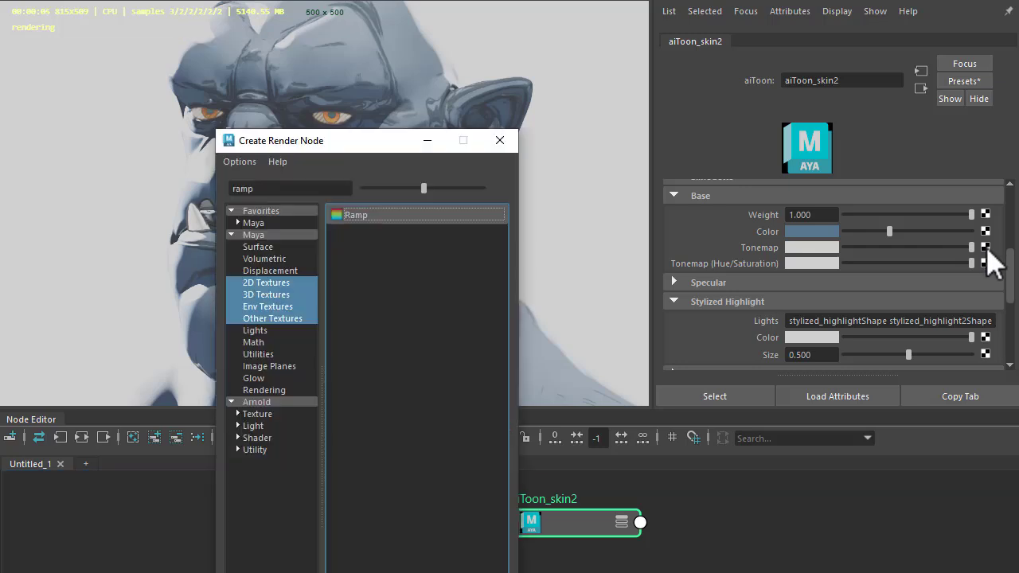
double_click(349, 188)
type("osl")
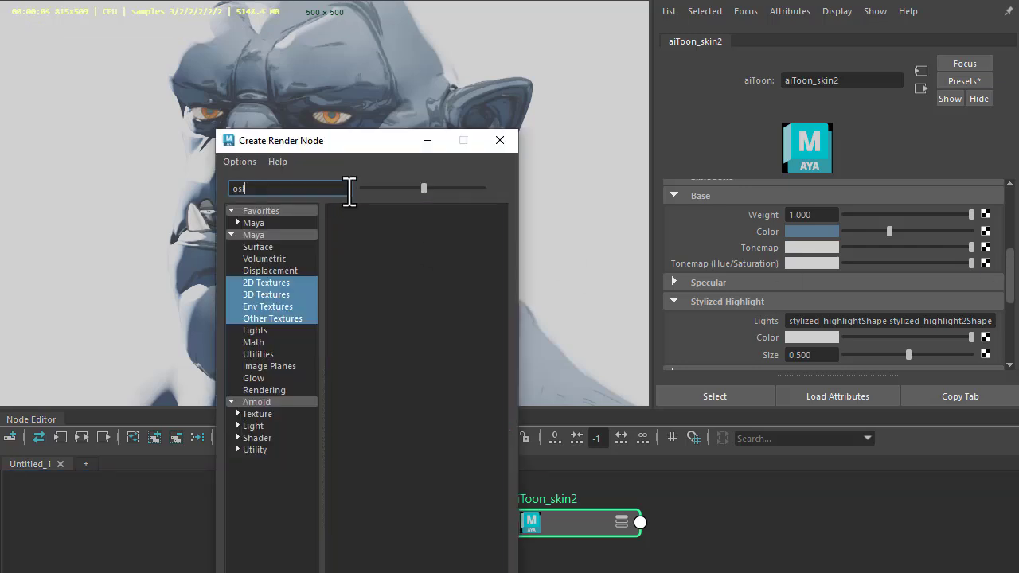
left_click(278, 403)
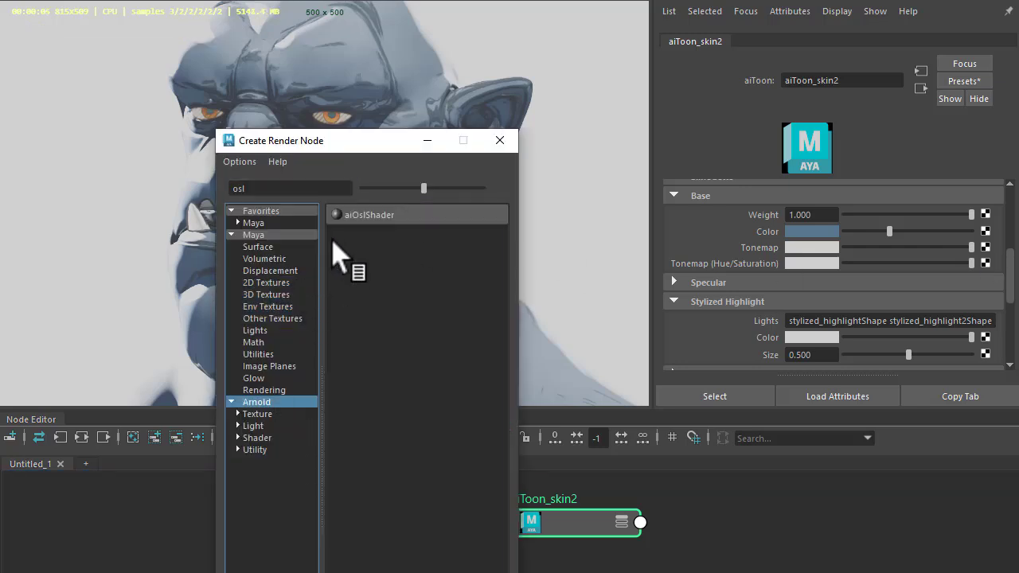
left_click(344, 216)
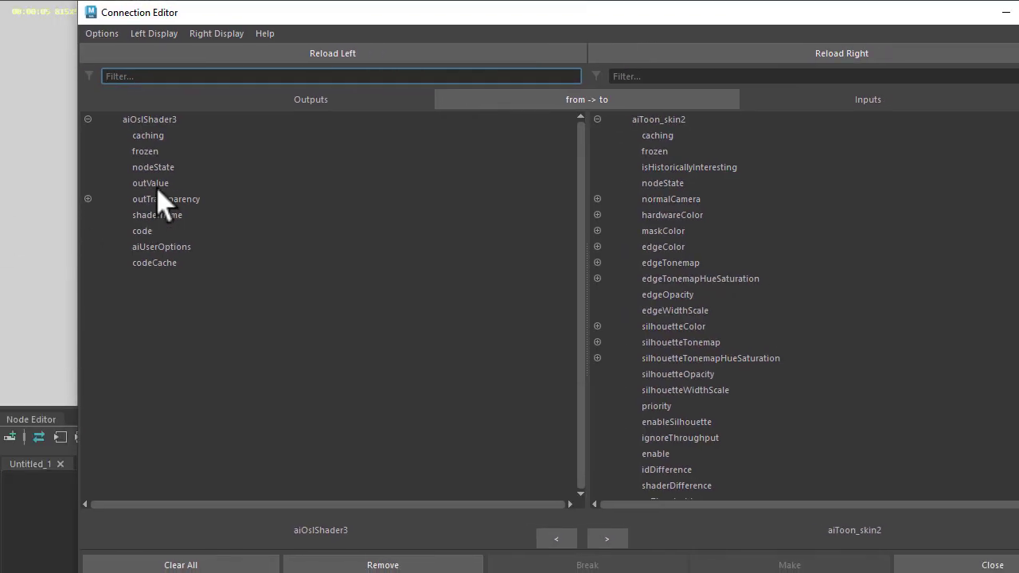
Connect the outValue of aiOslShader3 to the baseTonemap input of aiToon_skin2
left_click(159, 183)
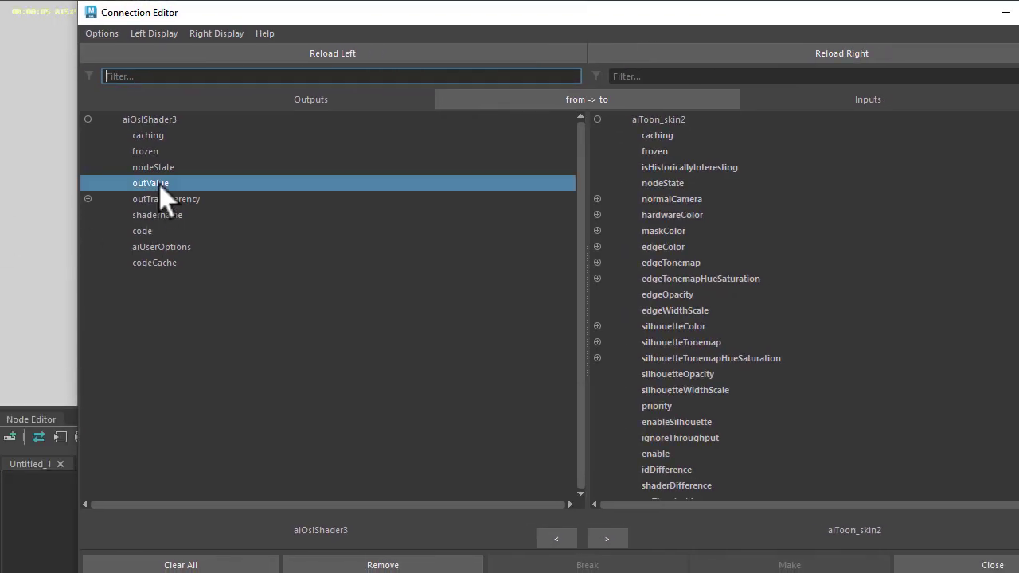
left_click(593, 76)
type("base")
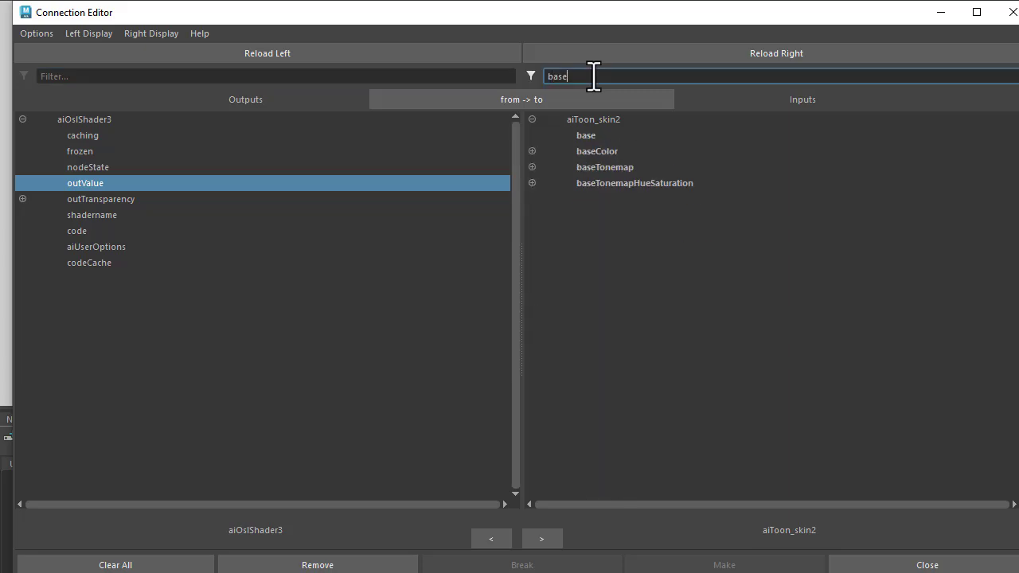
left_click(605, 167)
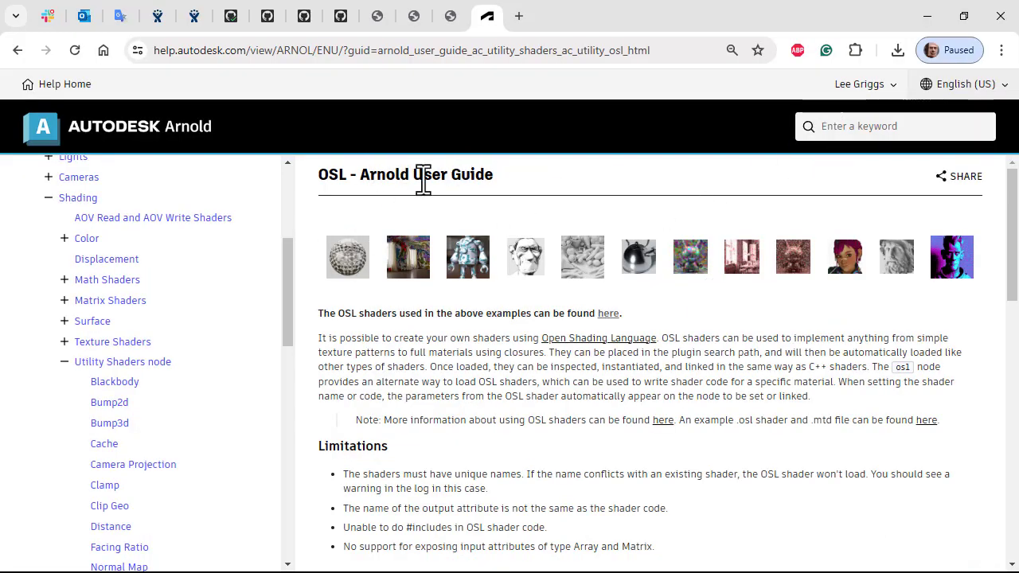
From the Arnold OSL guide in the browser, open the linked GitHub repository and find Halftone.osl among the 3ds Max Shipping Shaders
left_click(612, 313)
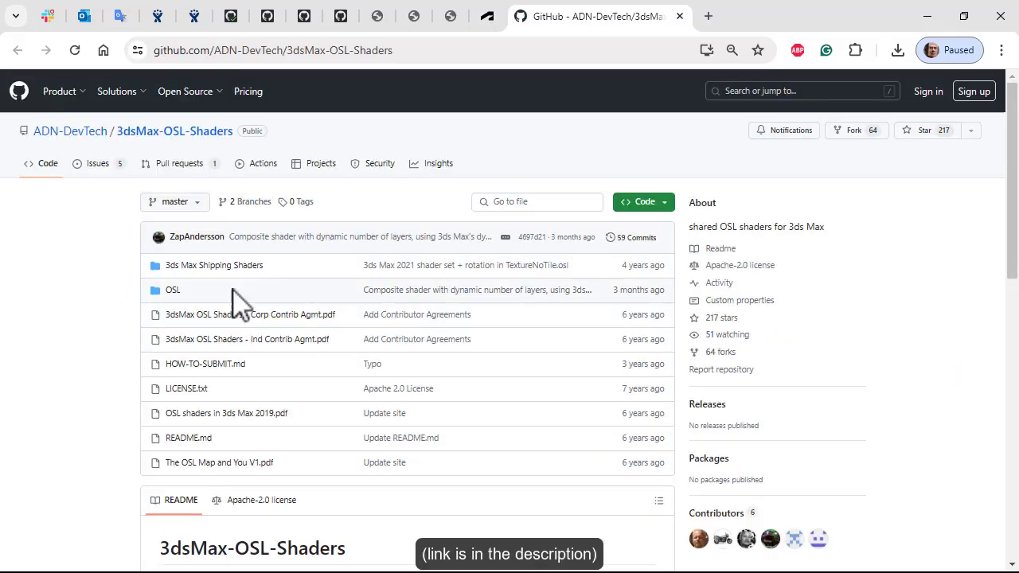
left_click(240, 268)
key("ctrl+f")
type("halfton")
left_click(63, 474)
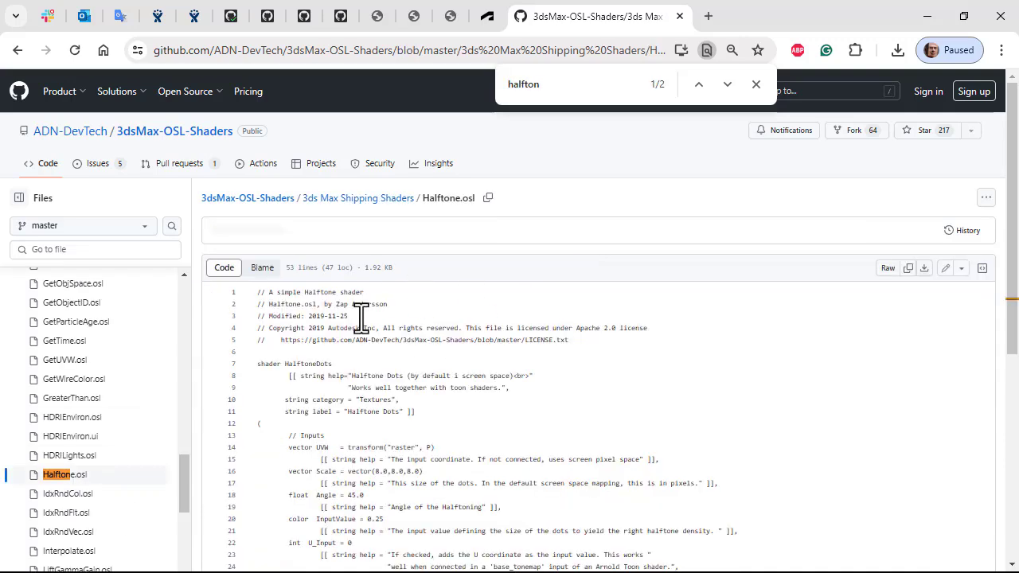
Copy the Halftone.osl code, switch to Maya, and paste and compile it in aiOslShader3
left_click(908, 269)
key("alt+Tab")
left_click(800, 268)
key("ctrl+v")
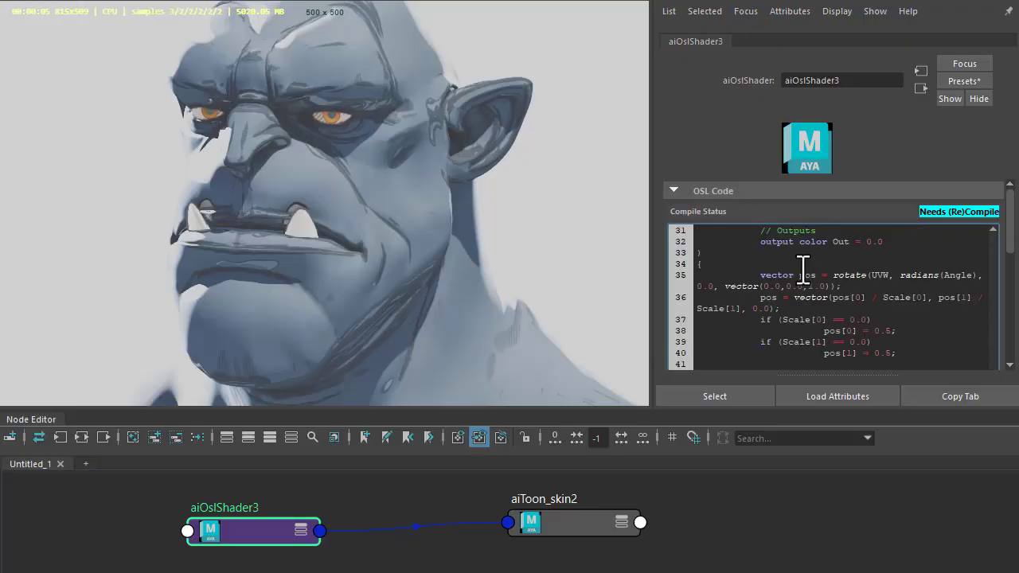
scroll(1005, 275, "down", 10)
left_click(882, 272)
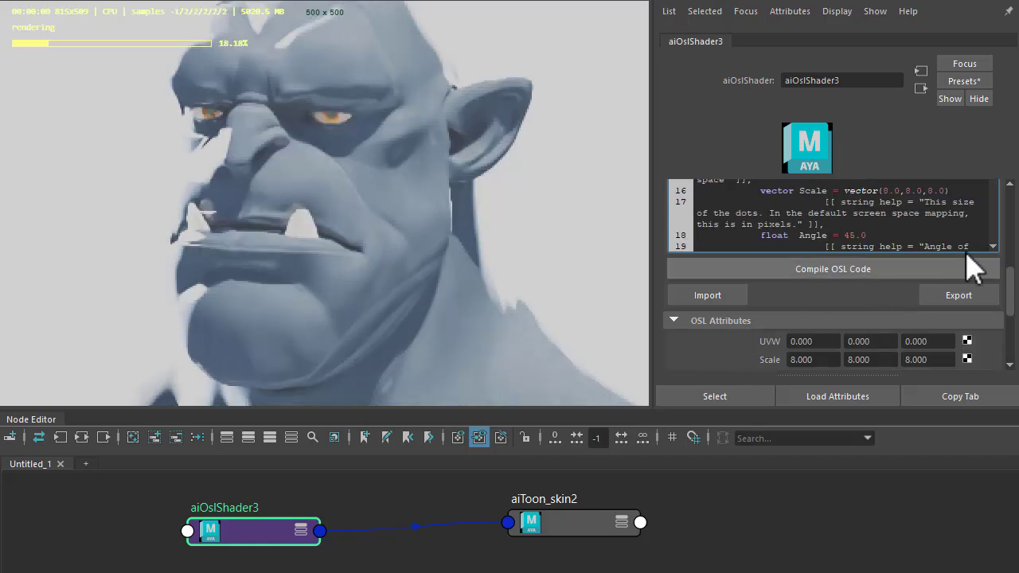
Collapse the OSL code of aiOslShader3 and set its halftone Scale to 4, 0, 4
left_click_drag(1016, 298, 1016, 219)
left_click(674, 192)
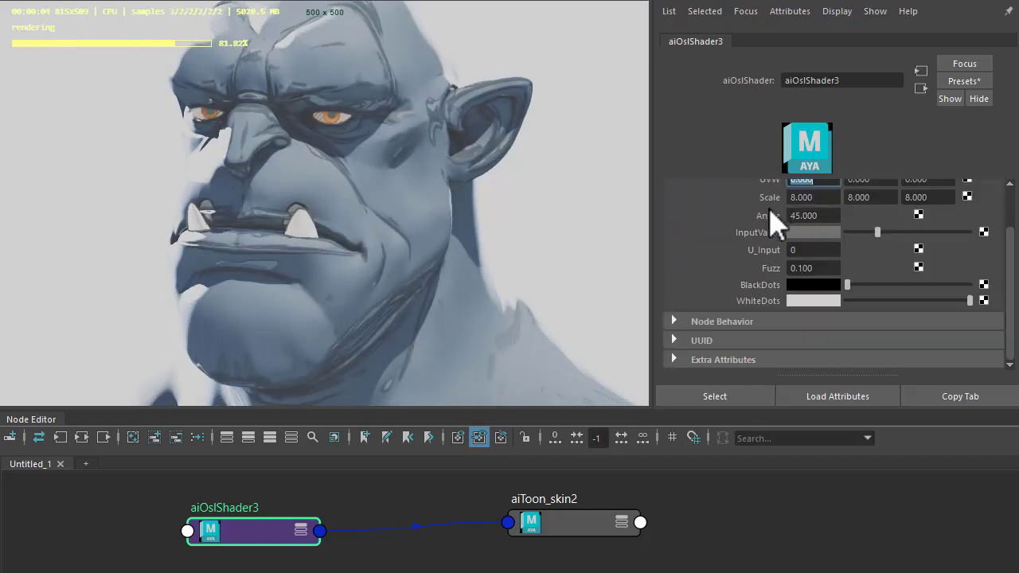
scroll(716, 263, "up", 2)
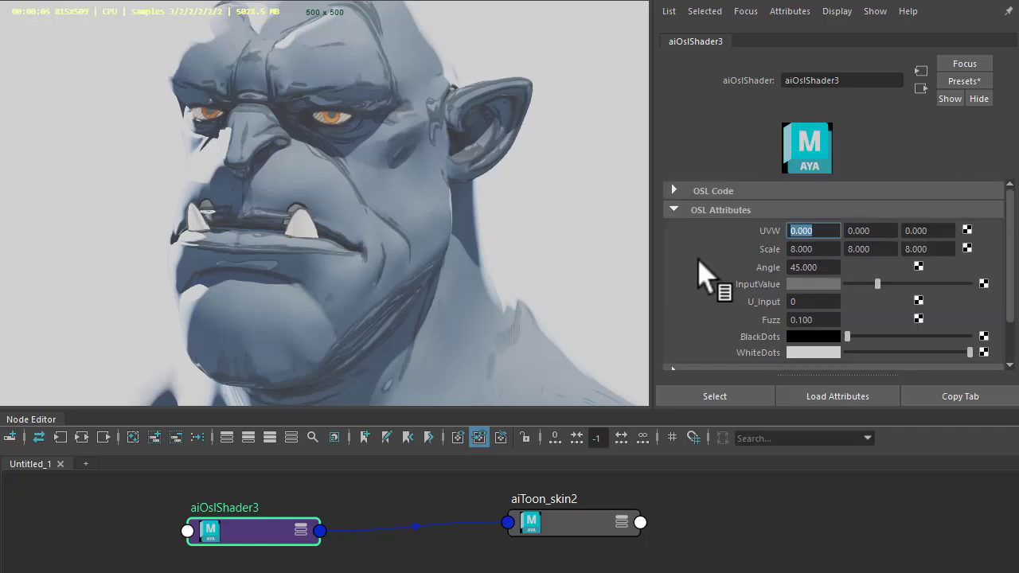
double_click(818, 250)
type("4")
key("Tab")
type("0")
key("Tab")
type("4")
key("Tab")
Set the halftone Angle of aiOslShader3 to -45 and its Fuzz to 0.2
type("-45")
key("Tab")
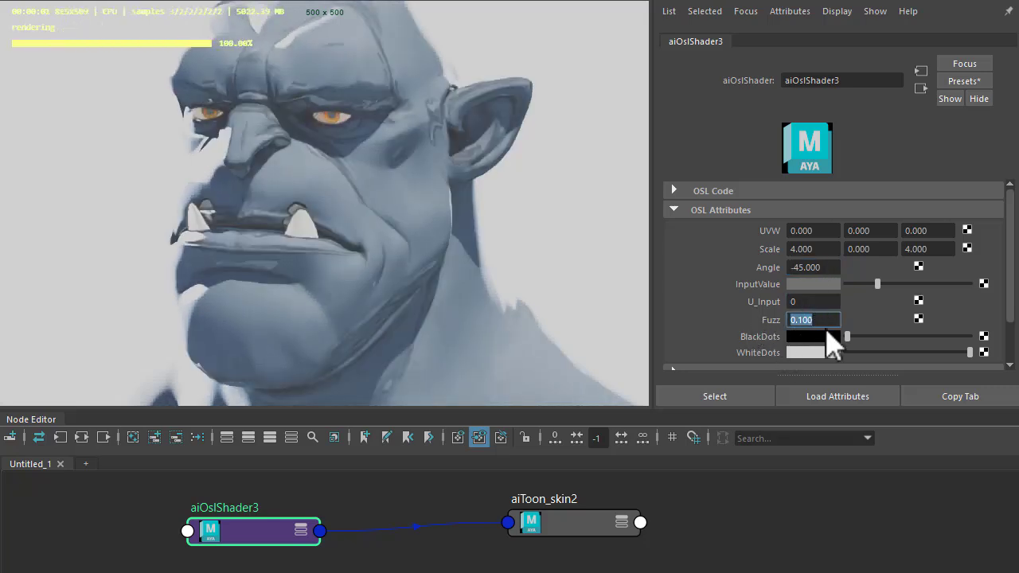
type("0.2")
key("Return")
Create an Arnold aiRampRgb node for the InputValue of aiOslShader3
left_click(984, 284)
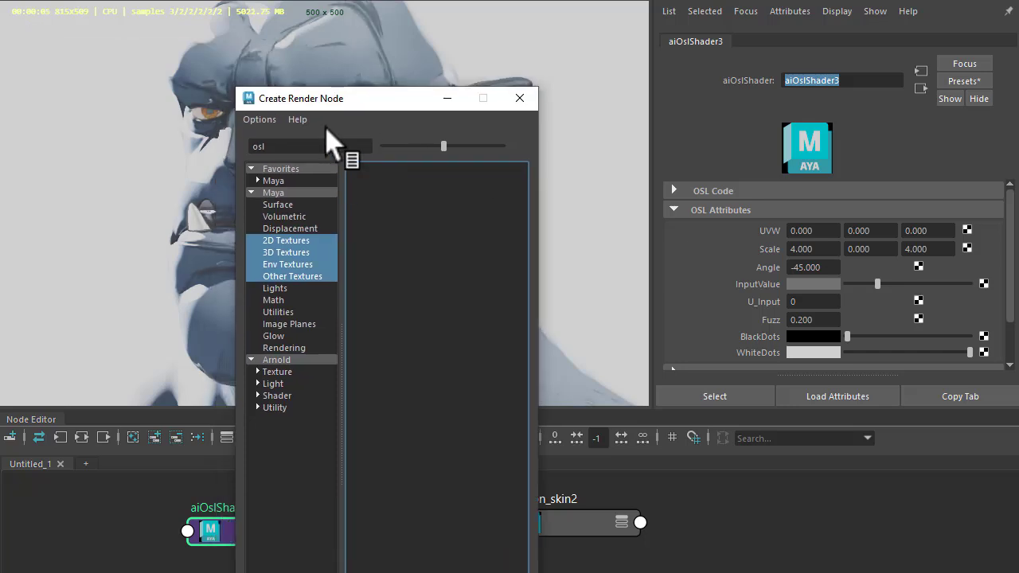
double_click(321, 145)
type("ramp")
left_click(321, 359)
left_click(394, 187)
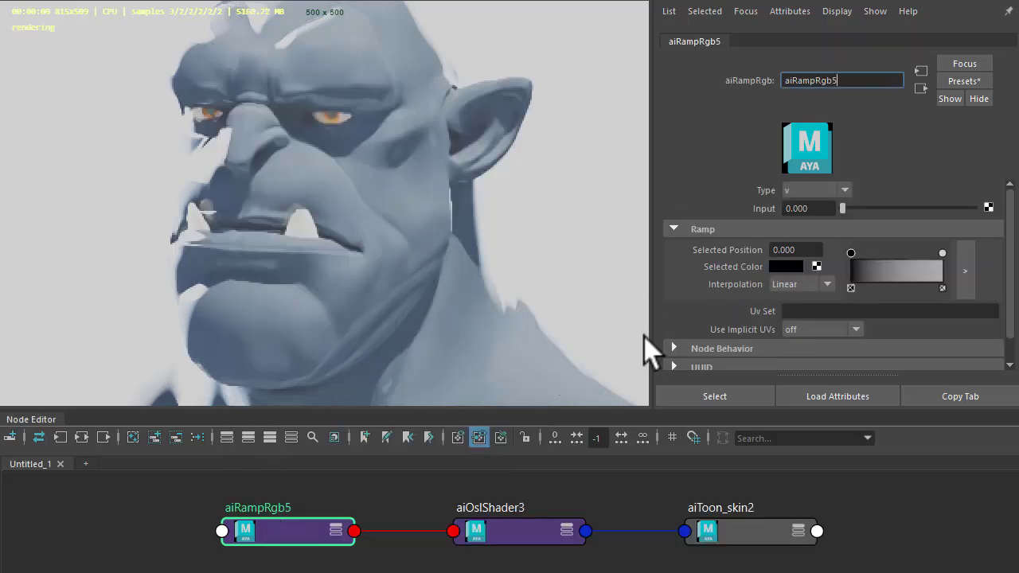
Force the Arnold viewport render to refresh from the Arnold renderer's viewport settings, and close the settings window
key("space")
left_click(549, 142)
left_click(642, 187)
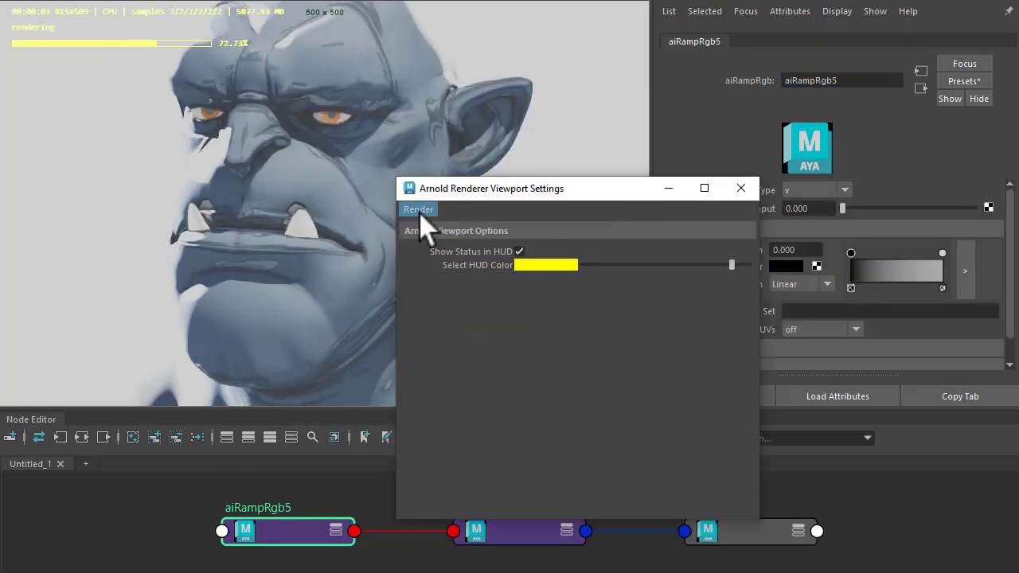
left_click(420, 212)
left_click(452, 231)
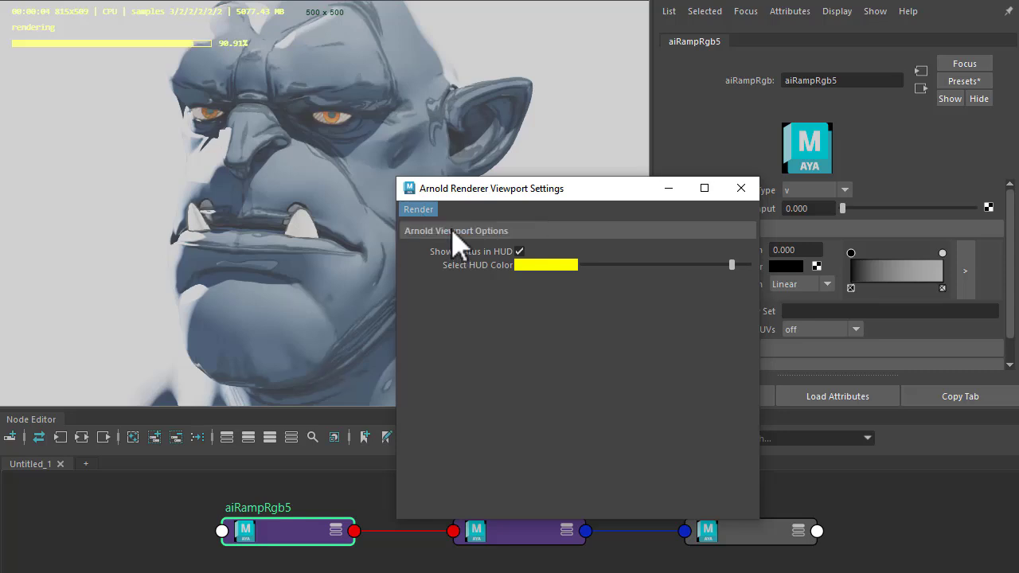
left_click(740, 189)
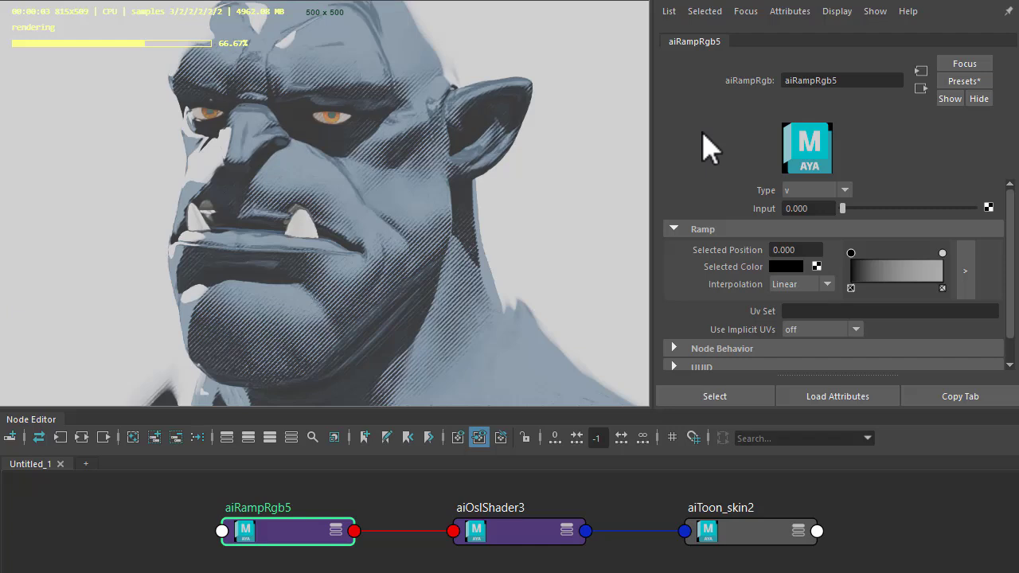
Change the black stop of aiRampRgb5 to light gray and move the white stop to position 0.748
left_click(286, 548)
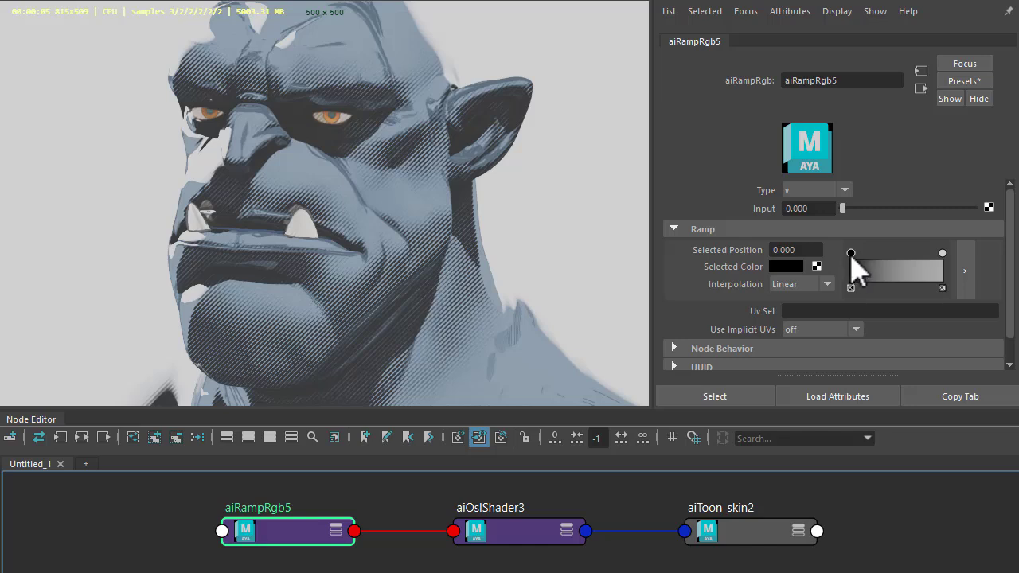
left_click(787, 267)
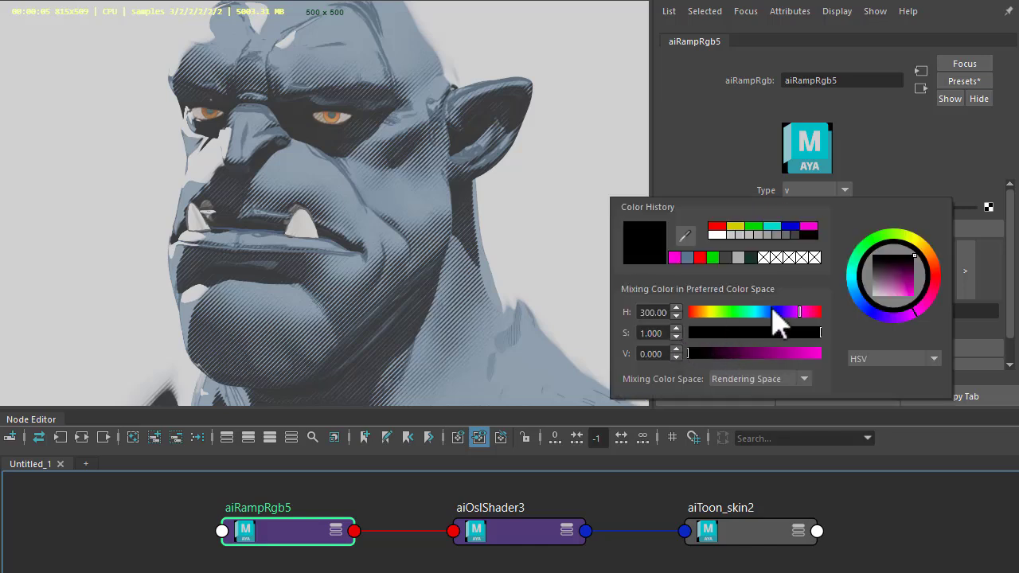
left_click(736, 256)
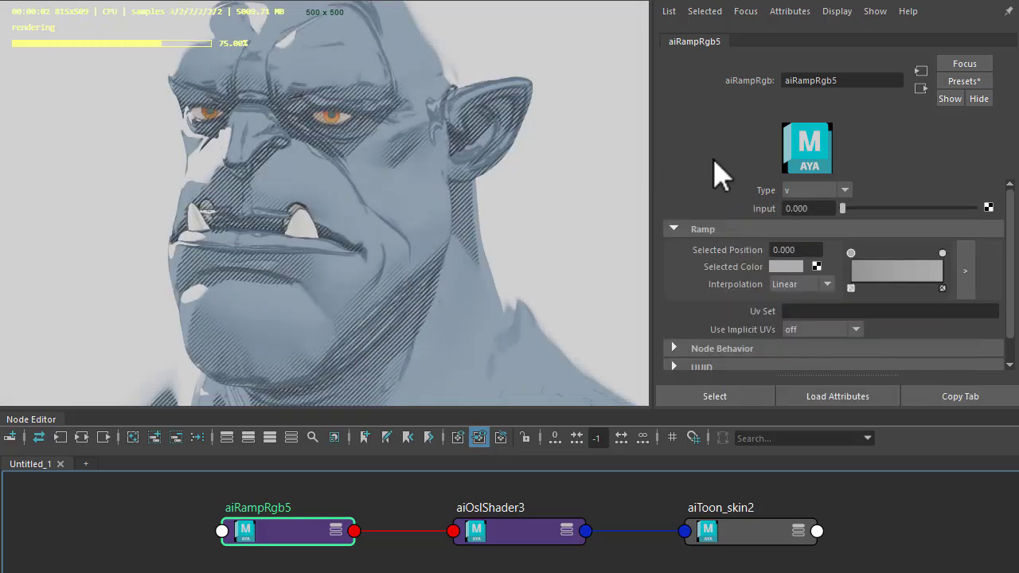
left_click_drag(943, 255, 921, 263)
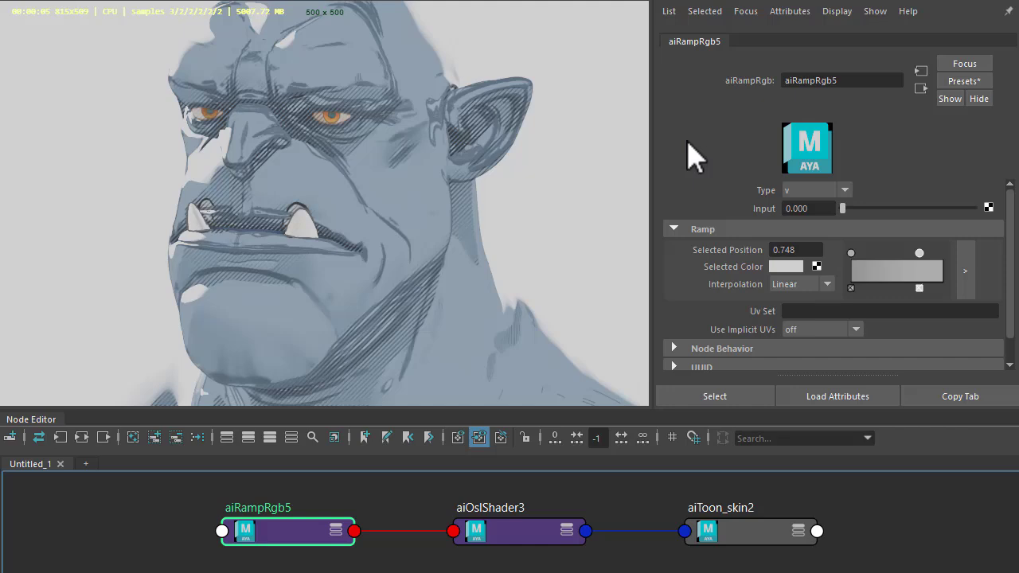
Collapse the stylized highlight attributes of aiToon_skin2 and create an aiColorCorrect node for its base Tonemap (Hue/Saturation)
left_click(720, 532)
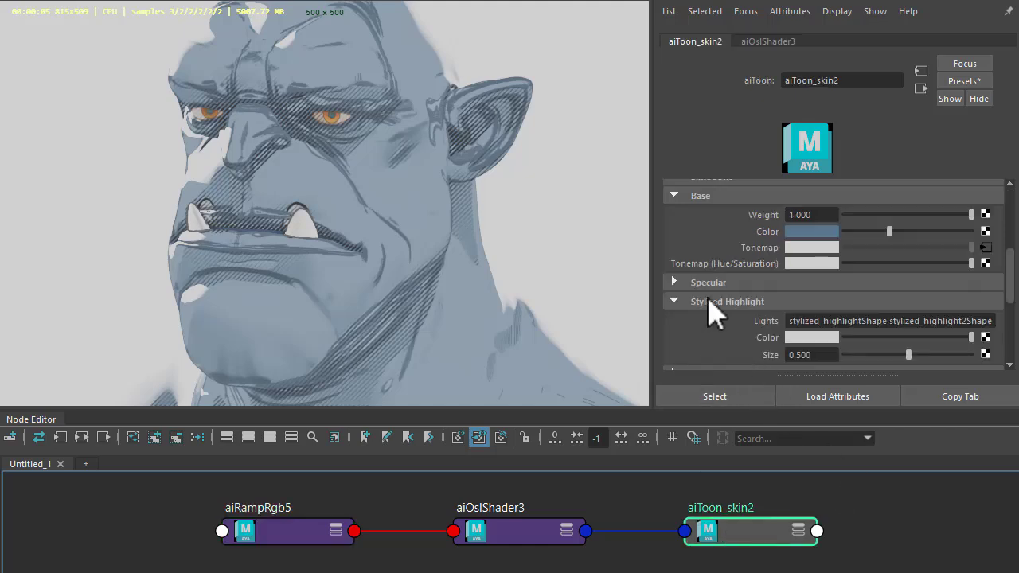
left_click(714, 307)
middle_click_drag(724, 267, 760, 265)
left_click(986, 263)
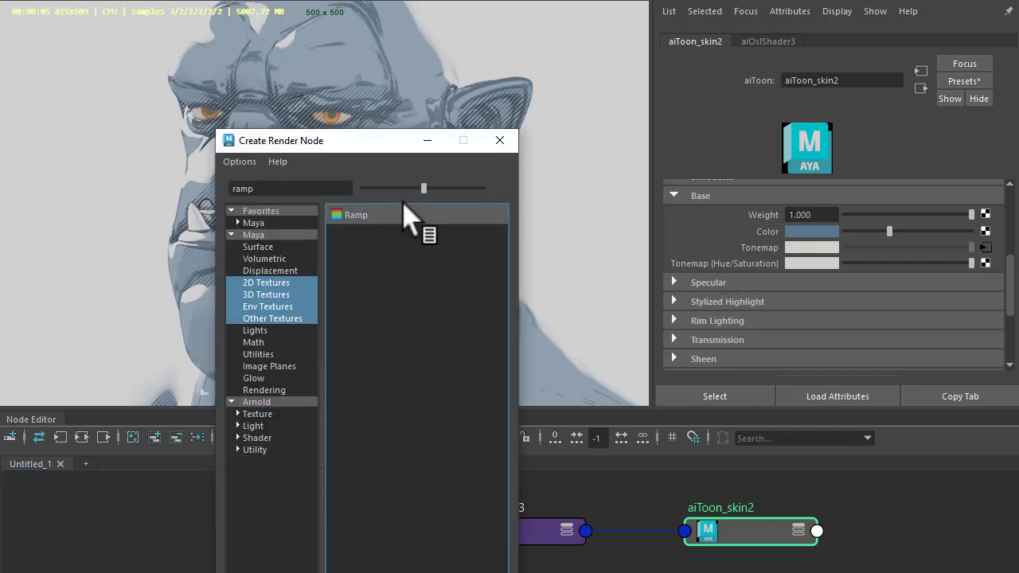
type("corr")
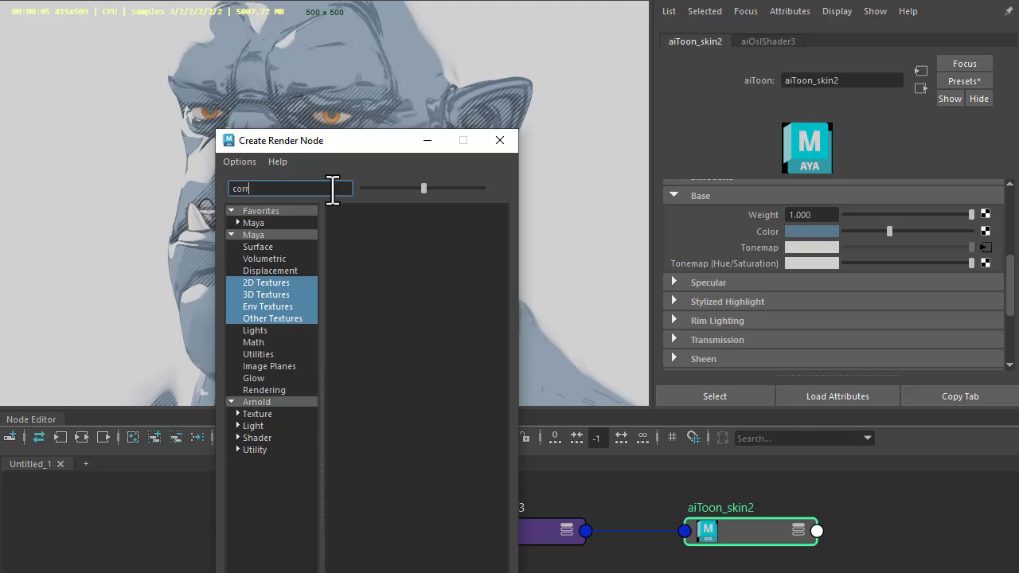
left_click(304, 400)
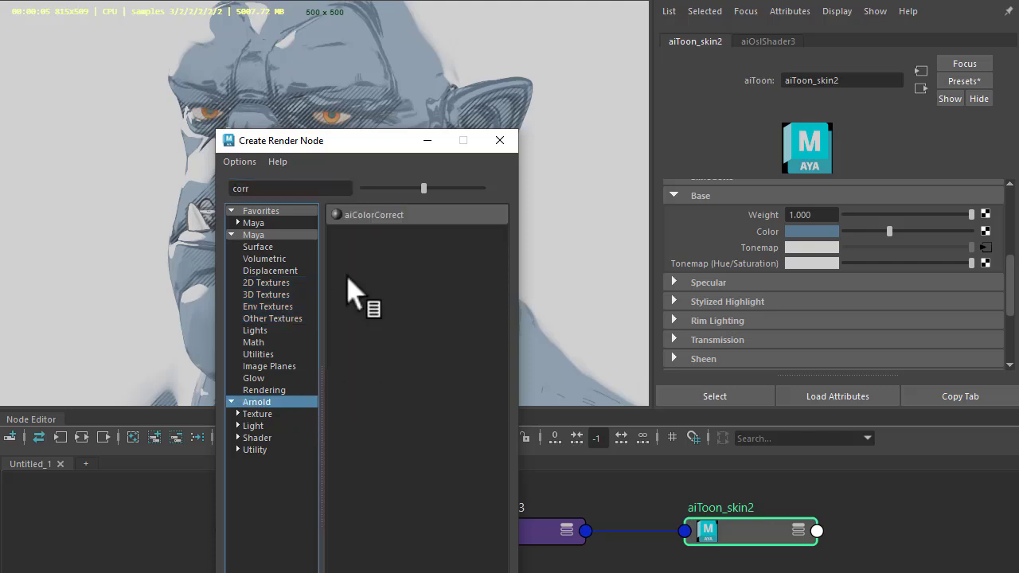
left_click(362, 216)
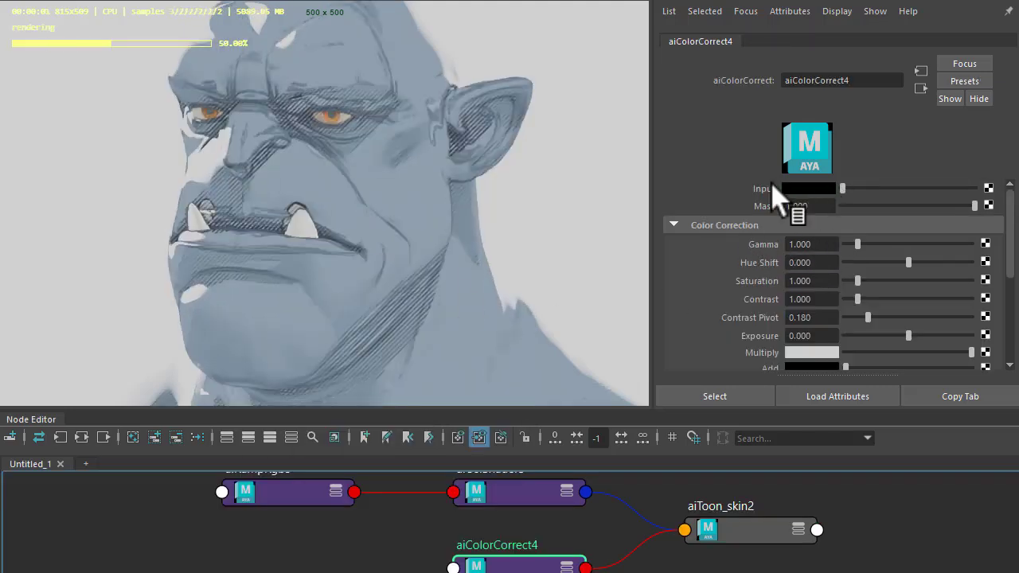
Create an aiImage node for the input of aiColorCorrect4 and load thumbnail_hs.png from the sourceimages folder into it
left_click(988, 190)
double_click(292, 189)
type("image")
left_click(274, 401)
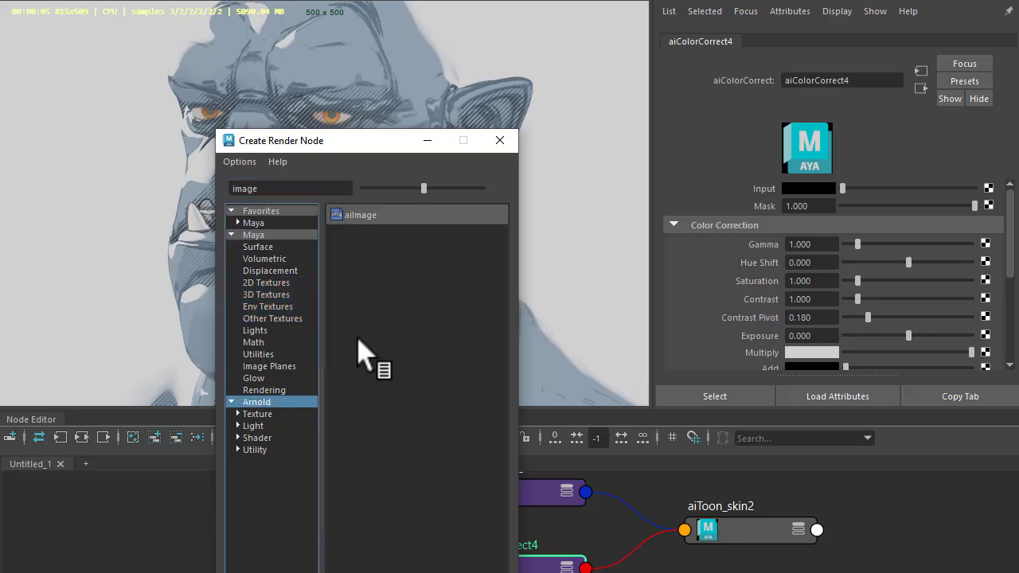
left_click(379, 218)
left_click(988, 213)
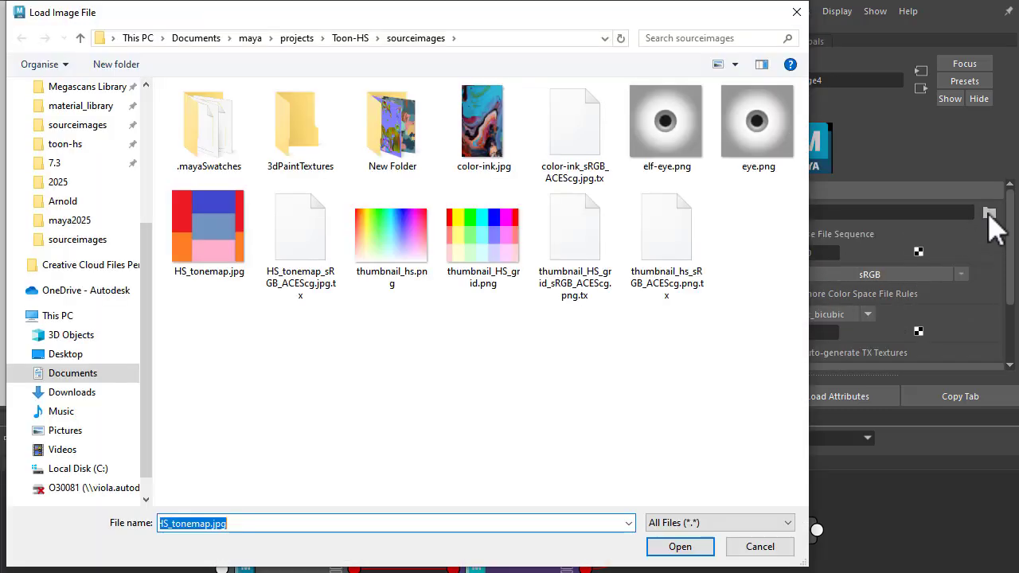
double_click(385, 267)
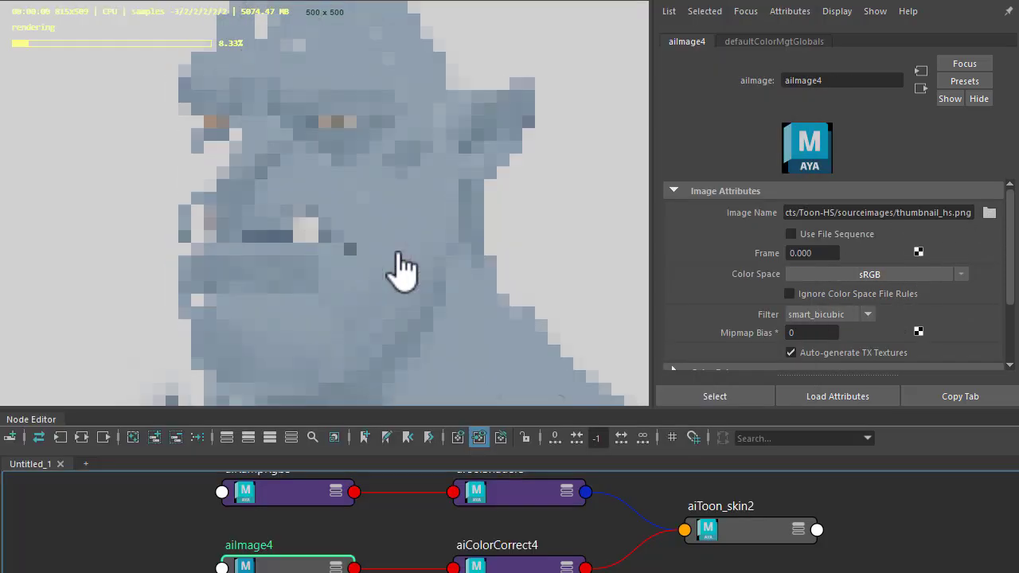
key("alt+Tab")
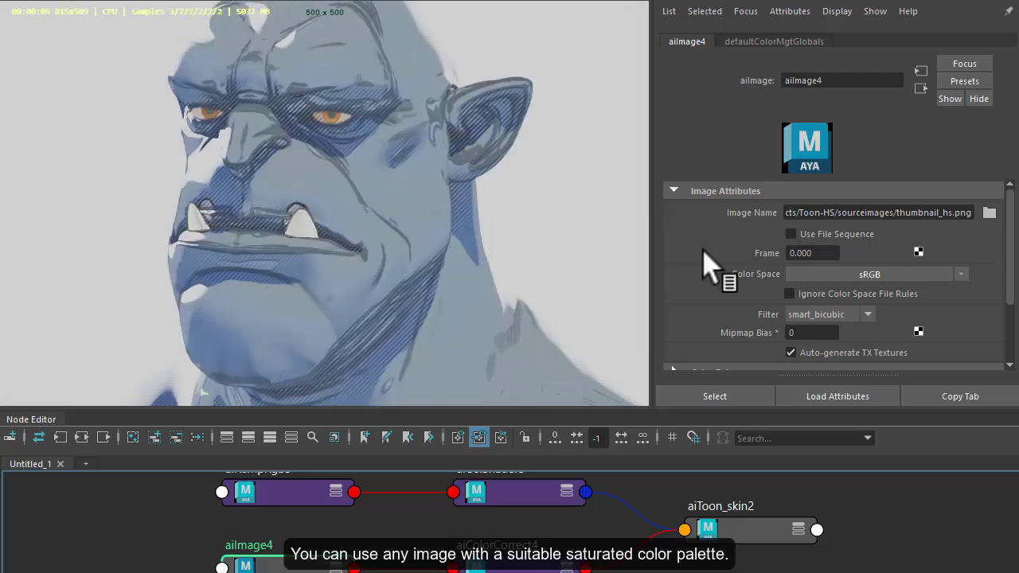
In the UV coordinates of aiImage4, set both Wrap U and Wrap V to clamp
scroll(700, 262, "down", 3)
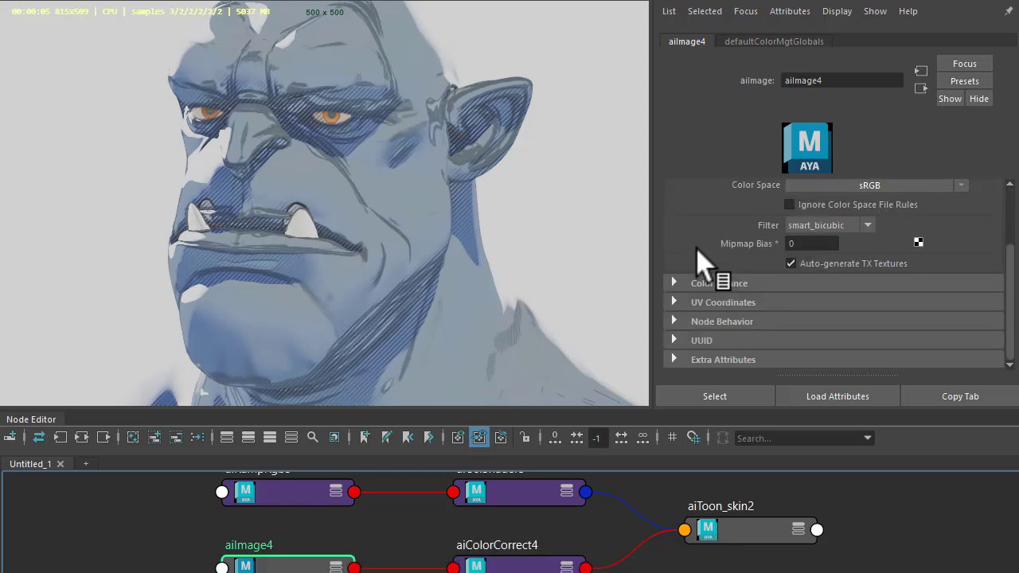
left_click(705, 303)
scroll(705, 317, "down", 3)
left_click(798, 309)
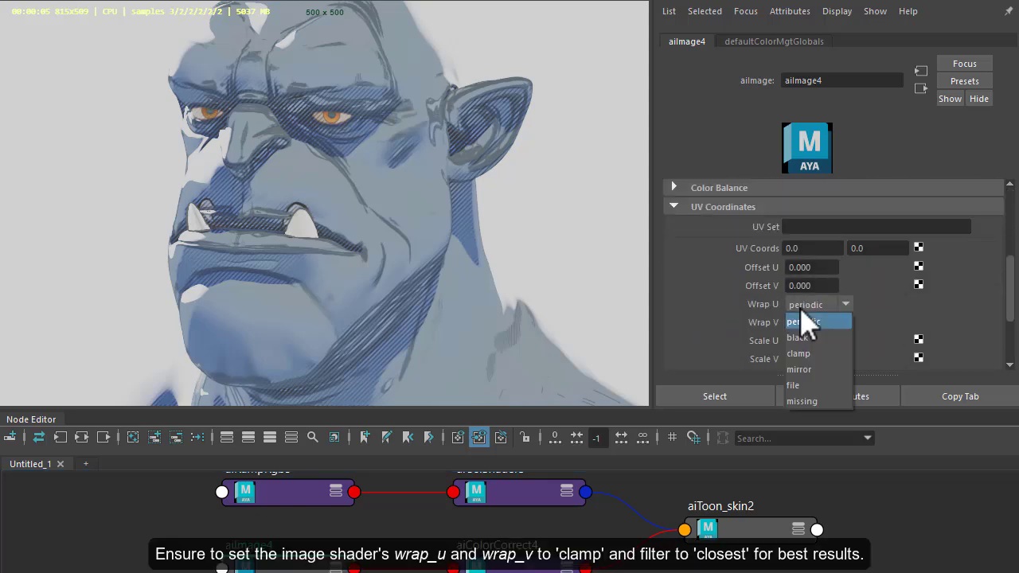
left_click(823, 354)
left_click(818, 323)
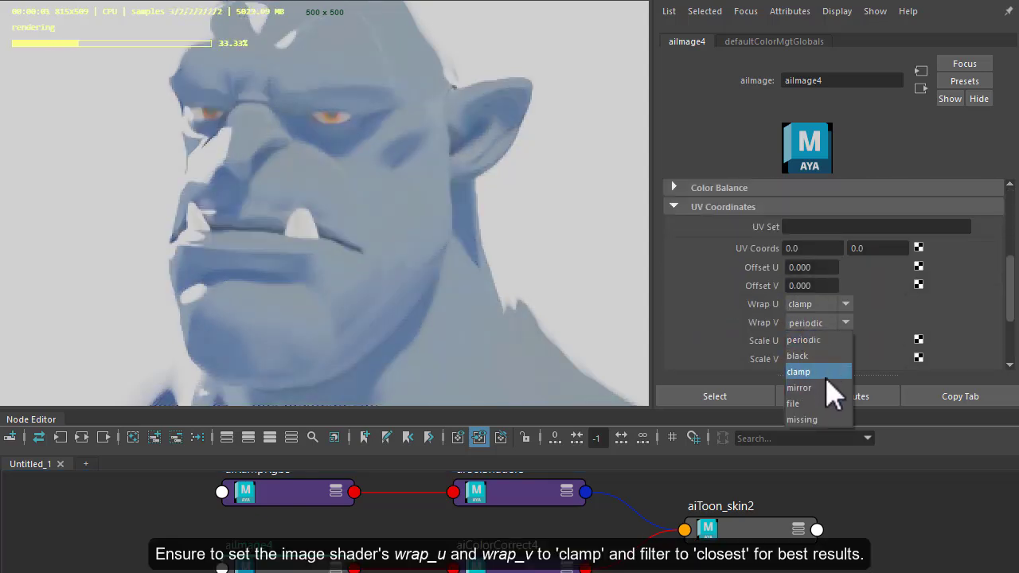
left_click(828, 369)
Set the Offset U of aiImage4 to 0.230 and its Offset V to 1
scroll(728, 315, "down", 3)
scroll(728, 314, "up", 3)
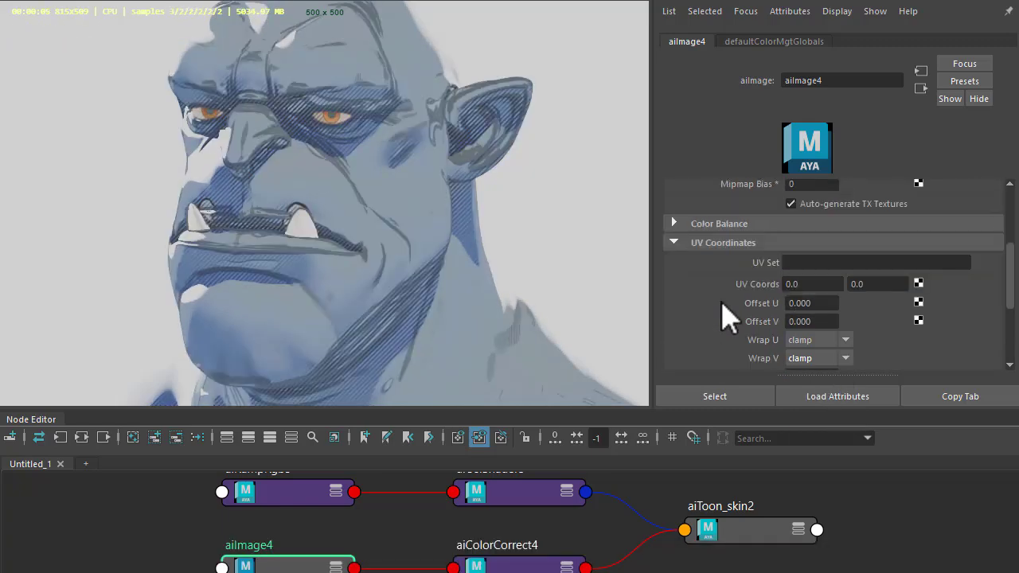
mouse_move(810, 302)
left_mouse_down("ctrl")
mouse_move(901, 308)
mouse_move(752, 310)
mouse_move(801, 310)
left_mouse_up("ctrl")
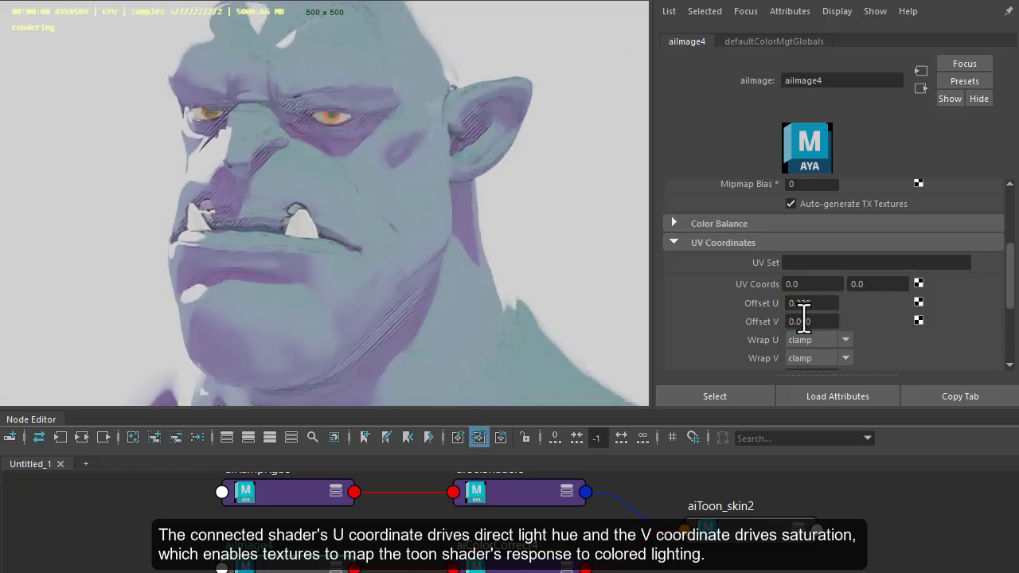
left_click(810, 322)
type("1")
key("Return")
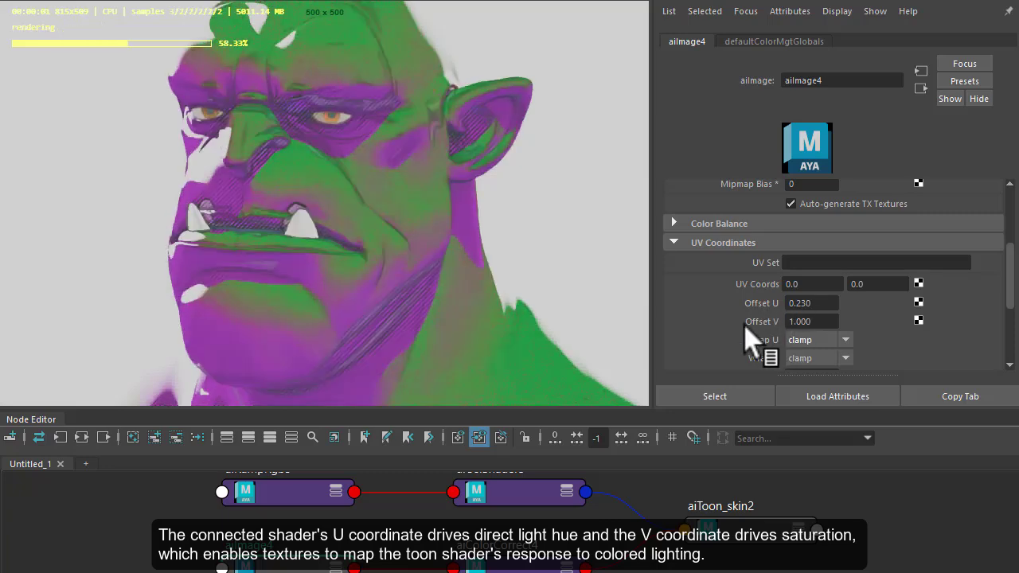
Try the Flip U, Flip V and Swap UV options of aiImage4 in combination and turn all three off again
scroll(764, 334, "down", 3)
left_click(791, 270)
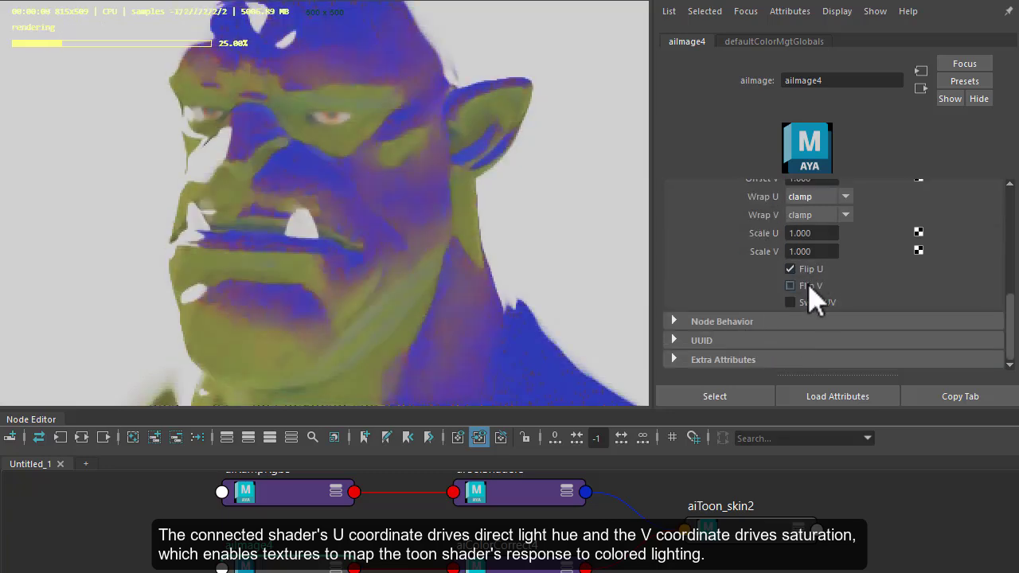
left_click(811, 287)
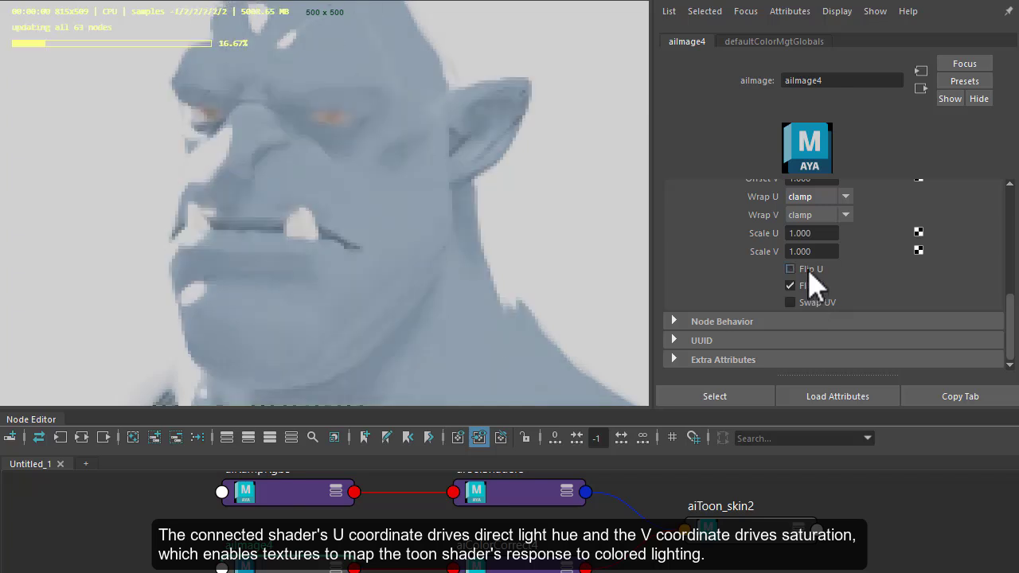
left_click(811, 269)
left_click(820, 305)
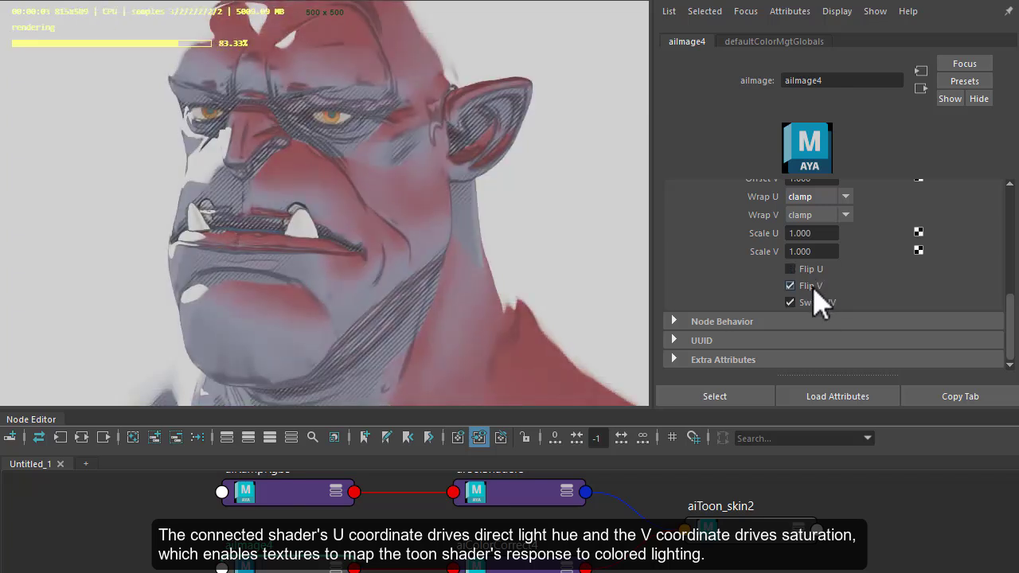
left_click(810, 287)
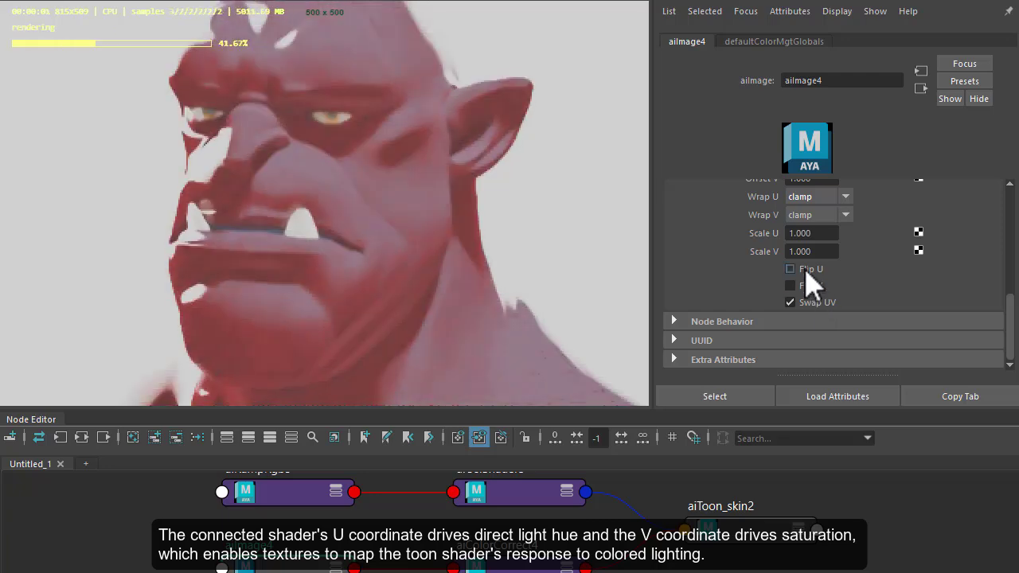
left_click(808, 270)
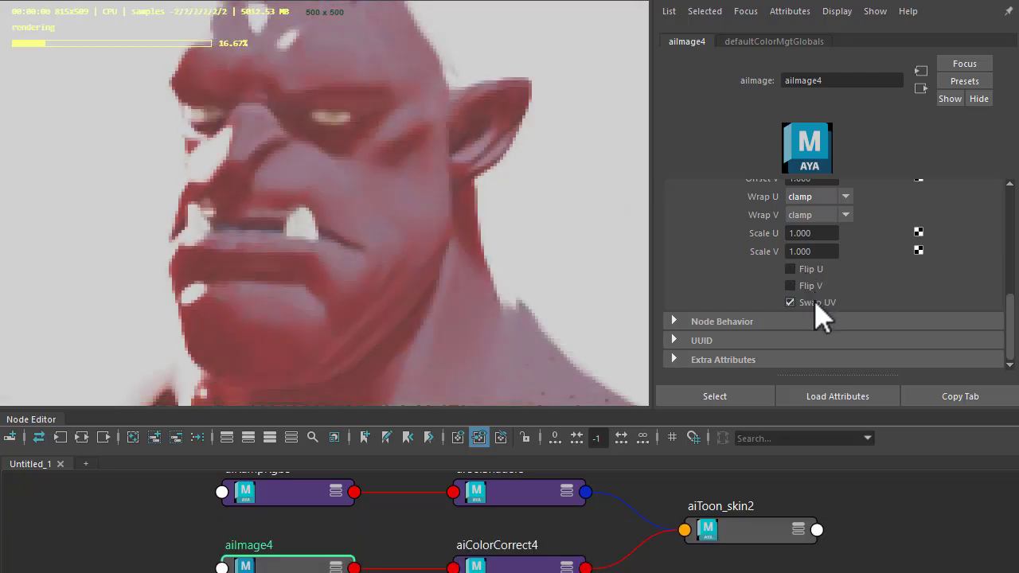
left_click(812, 301)
Adjust the Offset U of aiImage4 to 0.240
scroll(769, 295, "up", 3)
mouse_move(814, 306)
left_mouse_down("ctrl")
mouse_move(885, 302)
mouse_move(769, 303)
mouse_move(806, 307)
mouse_move(807, 322)
left_mouse_up("ctrl")
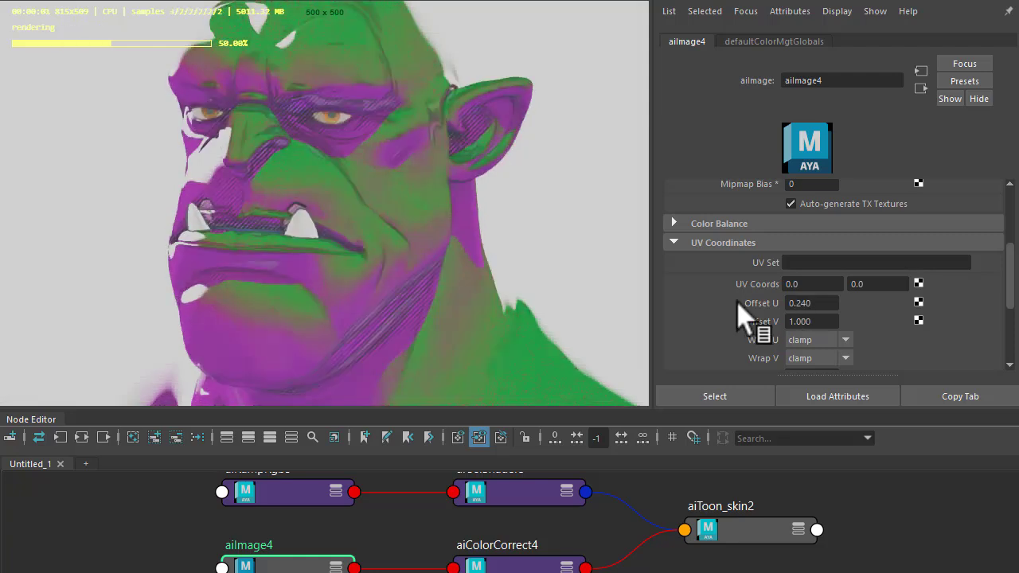
Set the Hue Shift of aiColorCorrect4 to 0.218 and its Saturation to 0.8
left_click(530, 562)
mouse_move(907, 263)
left_mouse_down()
mouse_move(860, 270)
mouse_move(935, 266)
mouse_move(924, 268)
left_mouse_up()
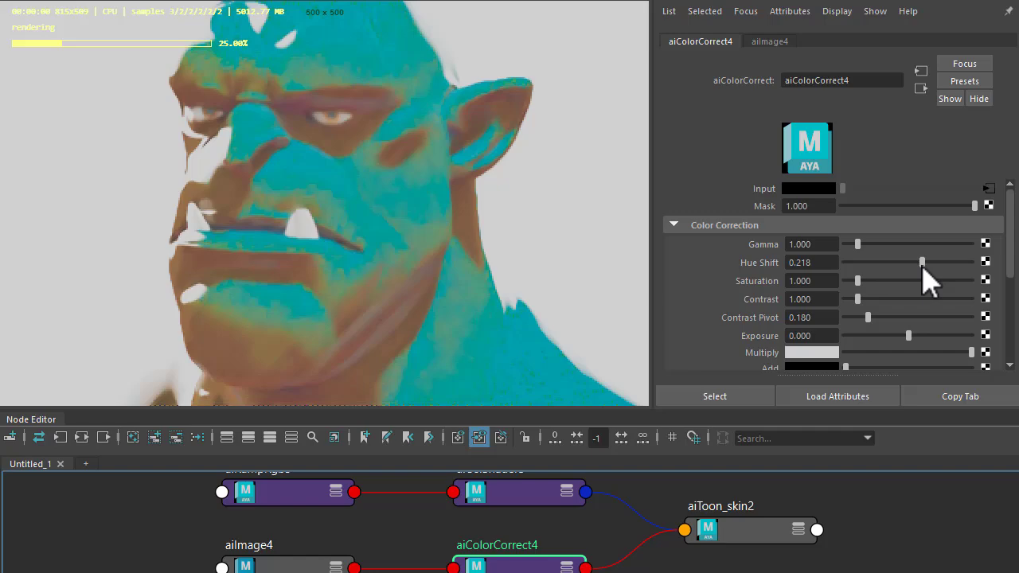
left_click(807, 280)
type("0.8")
key("Tab")
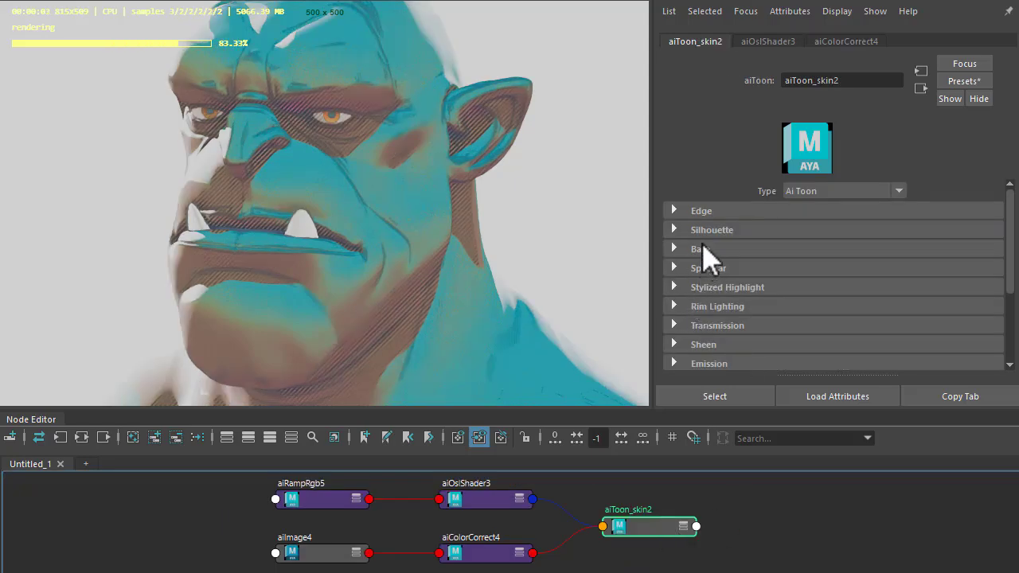
Enable the silhouette of aiToon_skin2 and give it a dark teal color based on a sample from the rendered orc skin
left_click(708, 229)
left_click(790, 250)
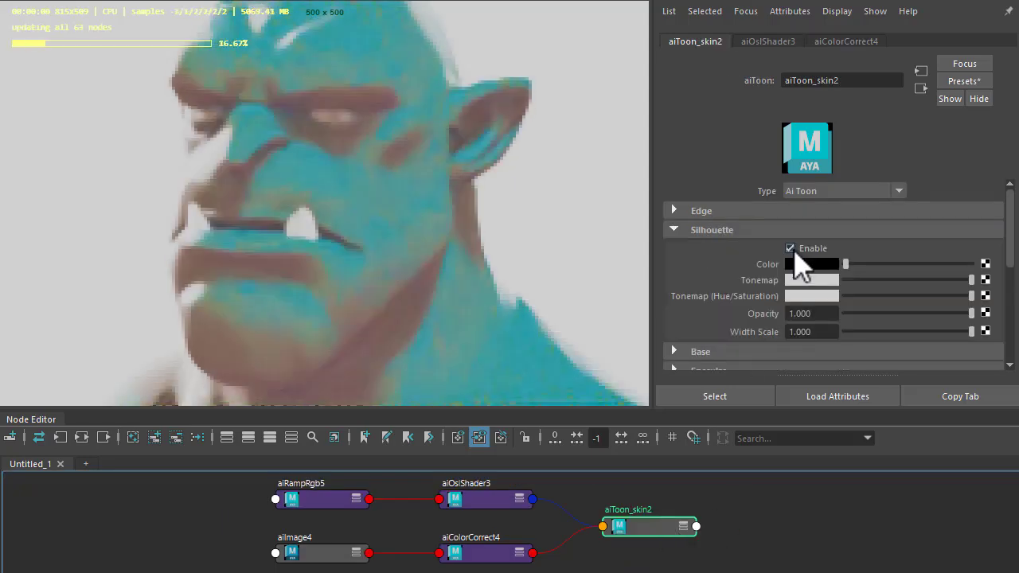
scroll(733, 266, "down", 2)
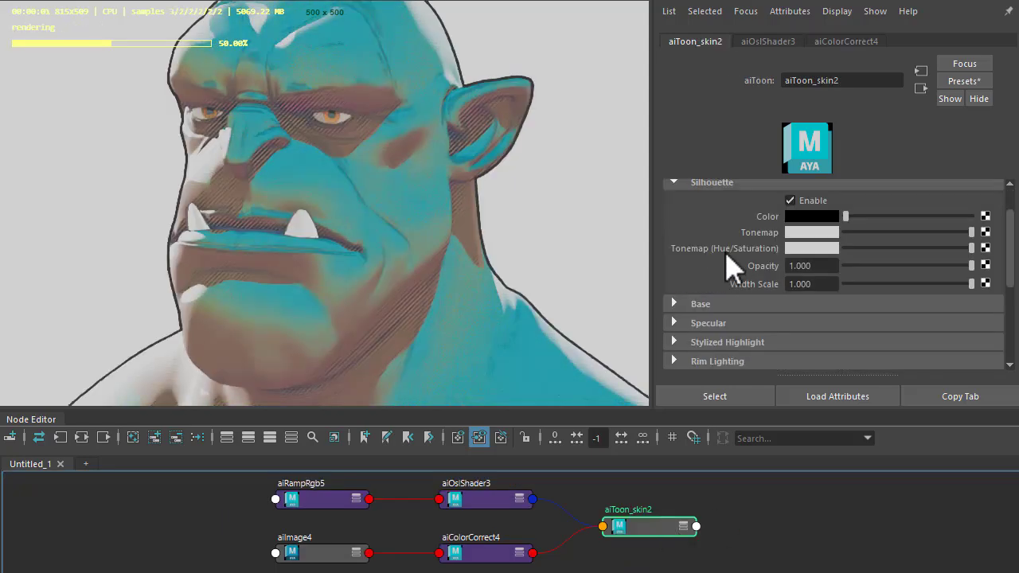
left_click(800, 217)
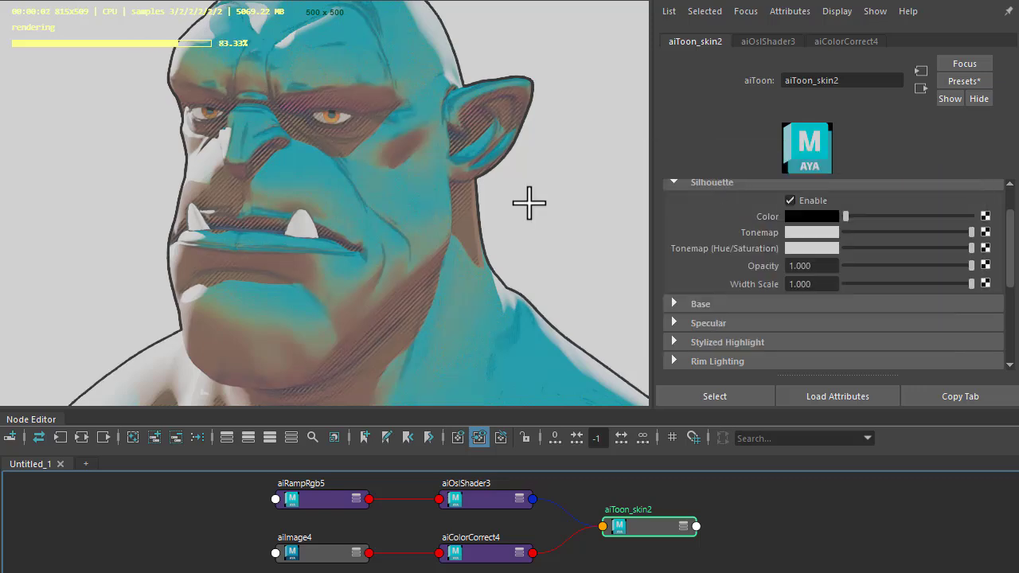
left_click(437, 189)
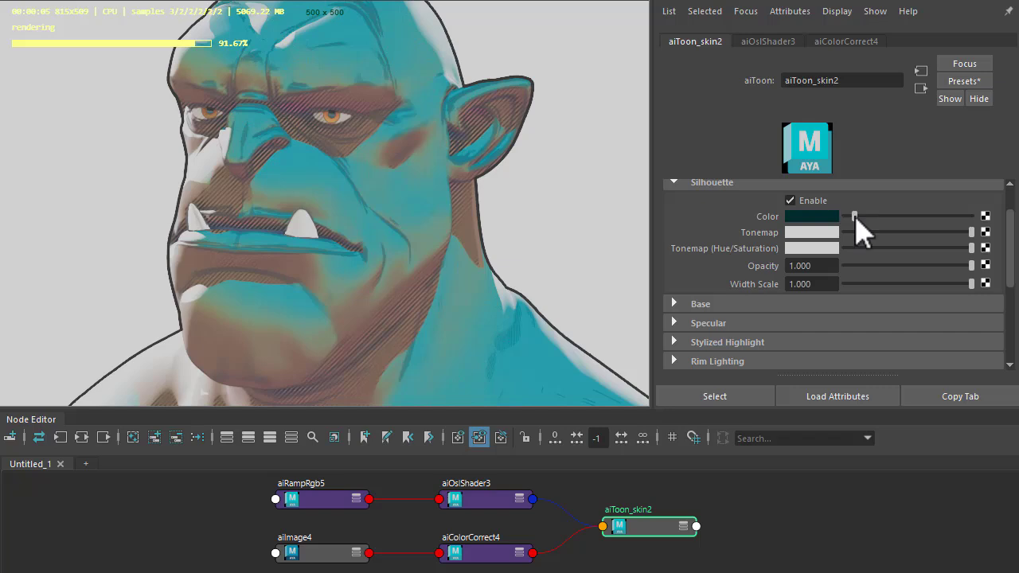
left_click_drag(855, 217, 860, 216)
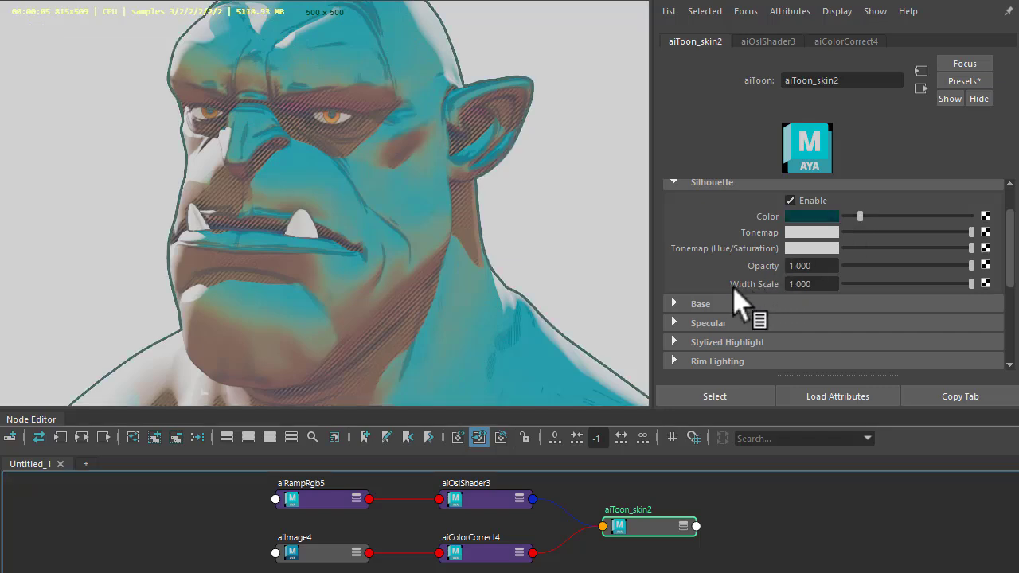
Create an aiCellNoise node for the silhouette Width Scale of aiToon_skin2 and connect its outColorR to silhouetteWidthScale
left_click(985, 284)
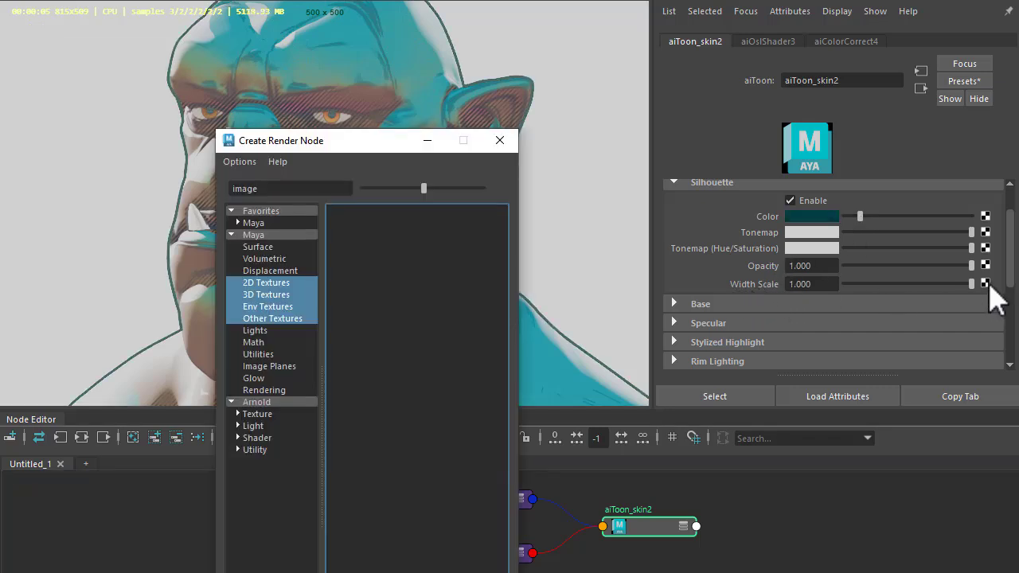
double_click(291, 188)
type("cell")
left_click(278, 402)
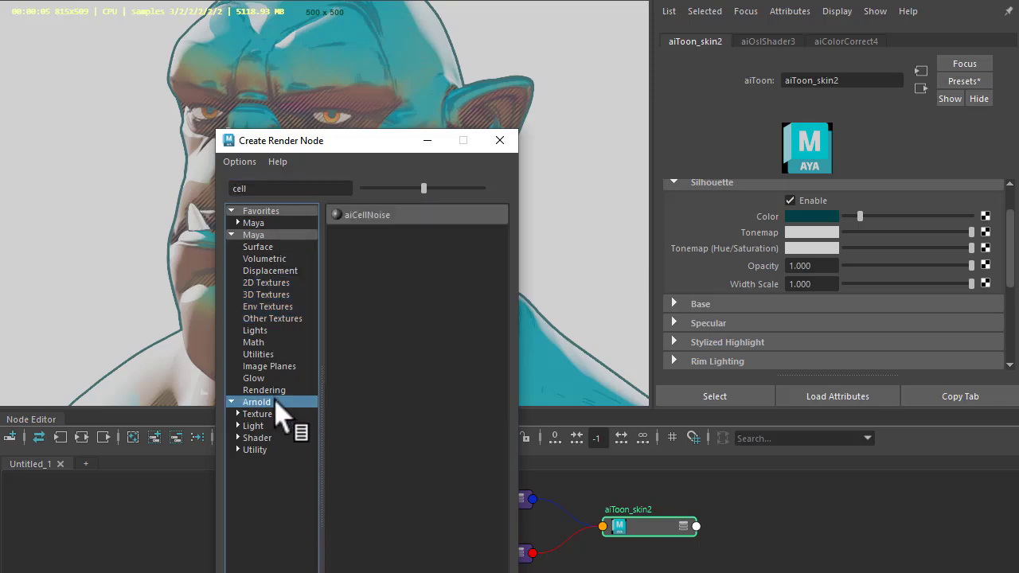
left_click(354, 213)
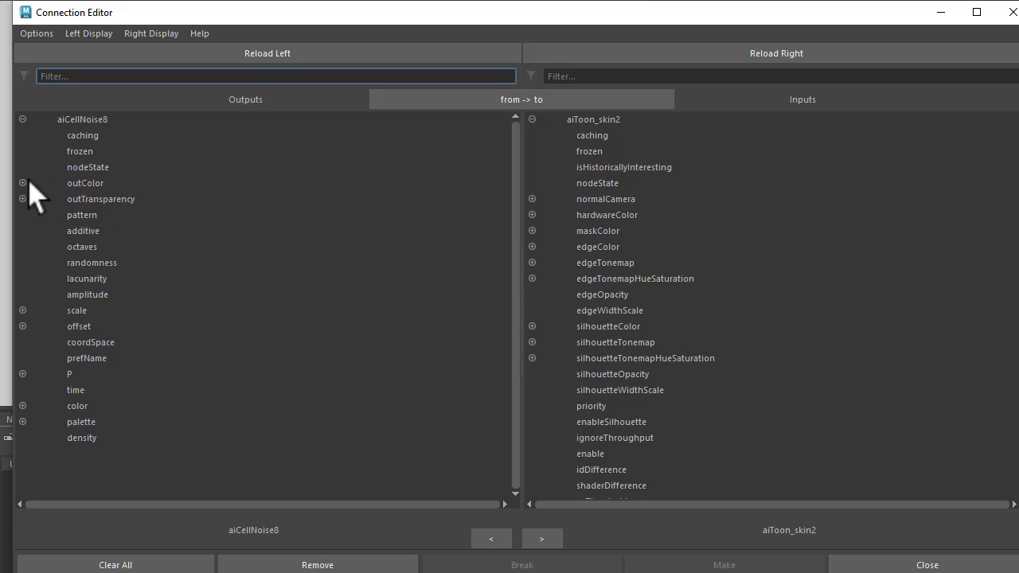
left_click(24, 182)
left_click(470, 199)
type("sil")
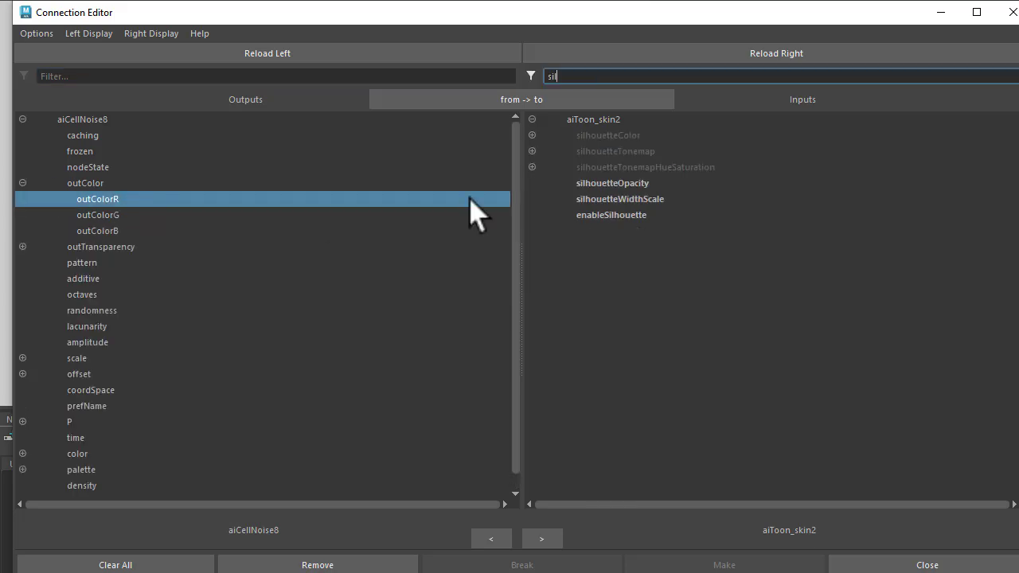
left_click(625, 199)
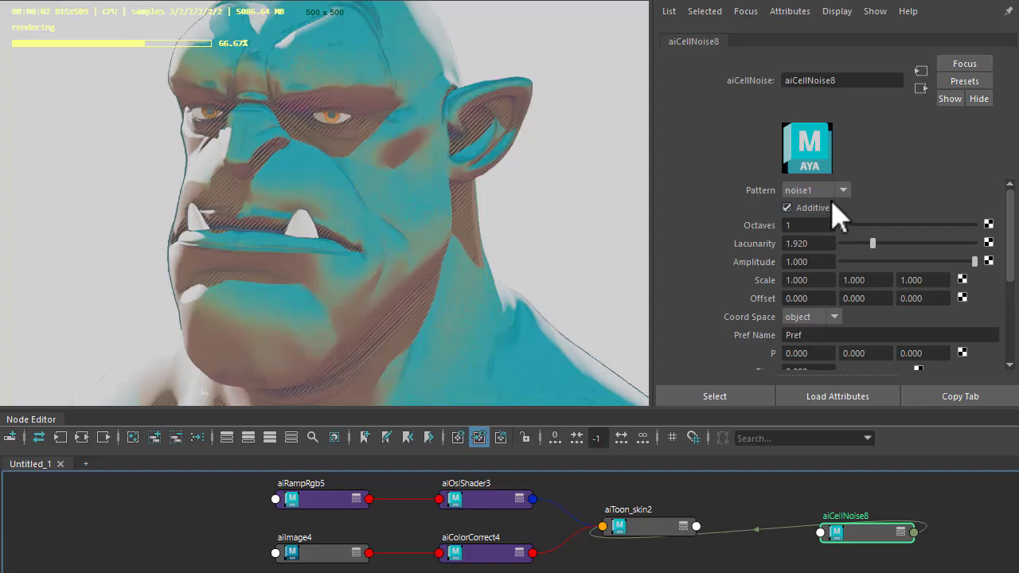
Set the pattern of aiCellNoise8 to worley1 and its scale to 8 on all three axes
left_click(820, 191)
left_click(808, 273)
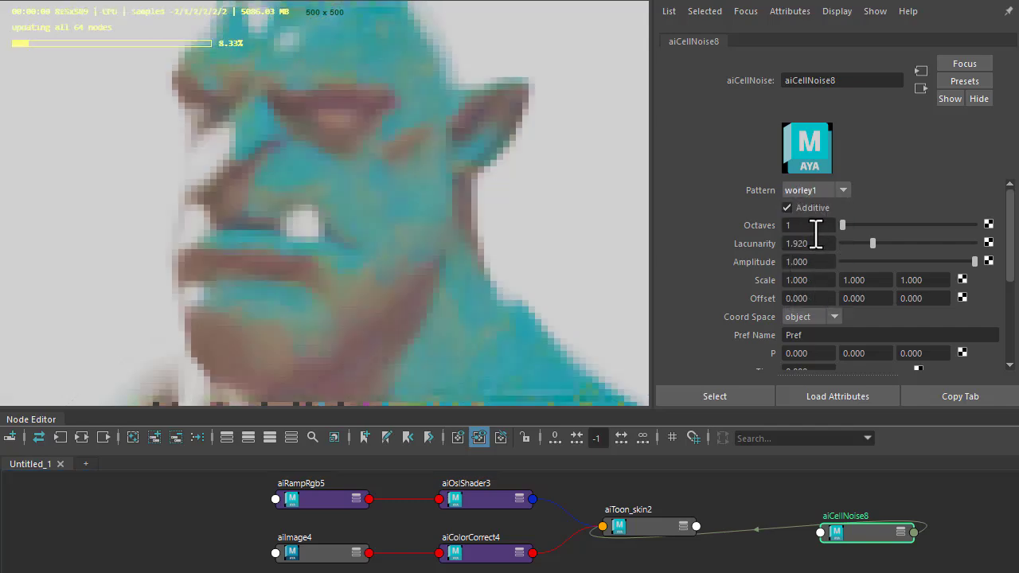
left_click(816, 283)
type("8")
key("Tab")
type("8")
key("Tab")
type("8")
key("Tab")
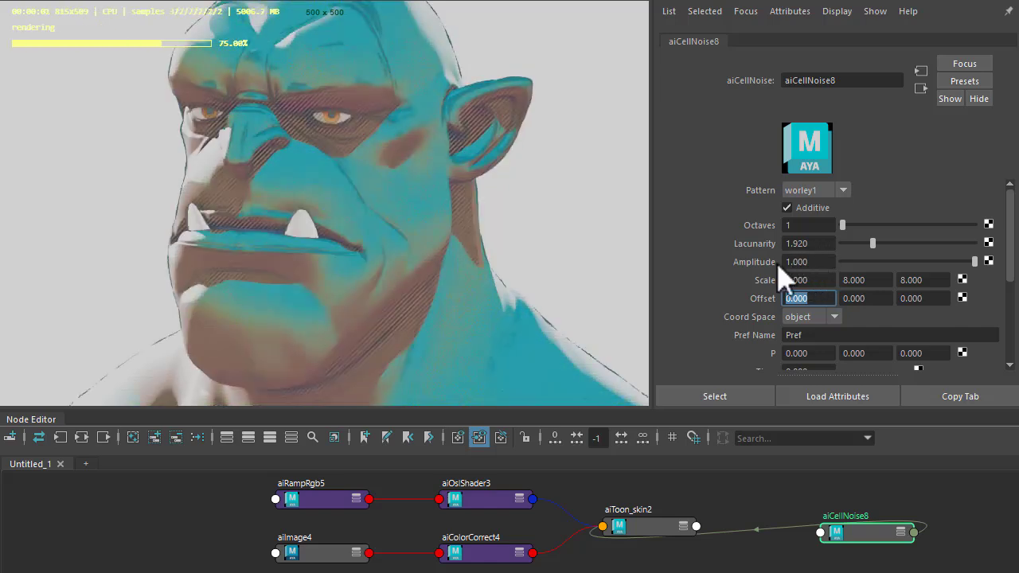
Set the amplitude of aiCellNoise8 to 1.5
double_click(817, 263)
type("1.5")
key("Return")
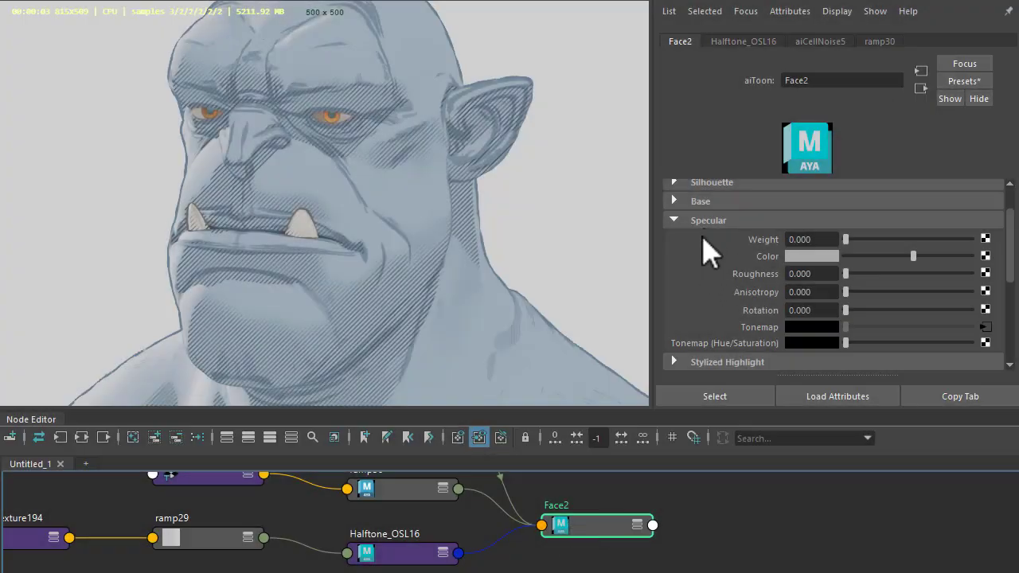
Inspect the base attributes of the Face2 toon shader and the ramp feeding its specular Tonemap
left_click(704, 202)
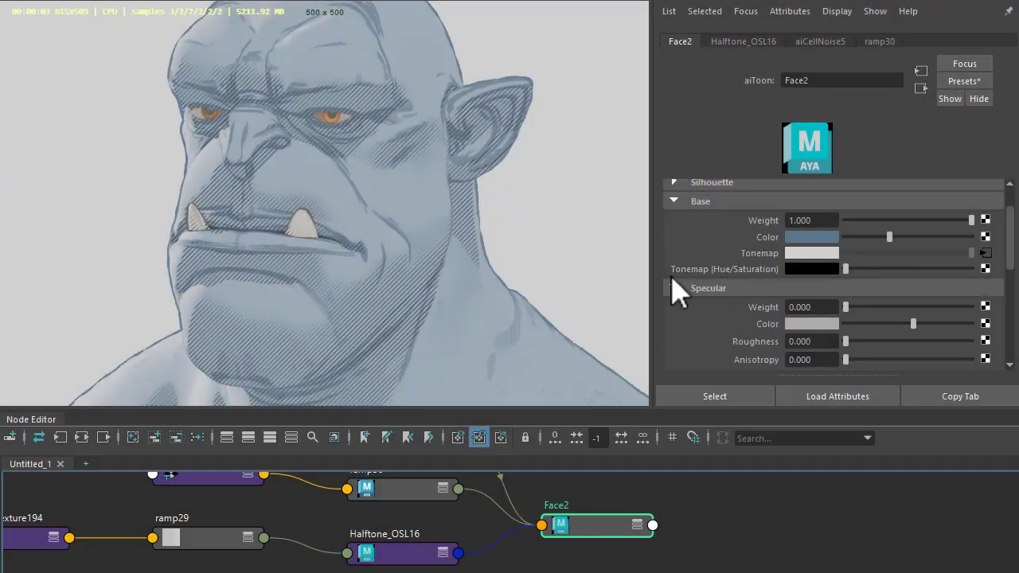
left_click(705, 204)
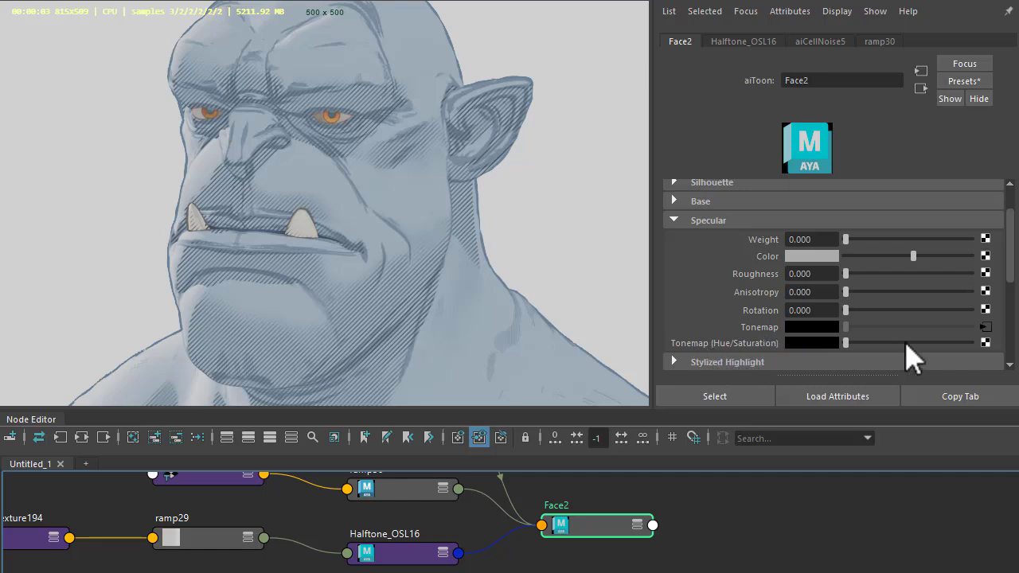
left_click(987, 328)
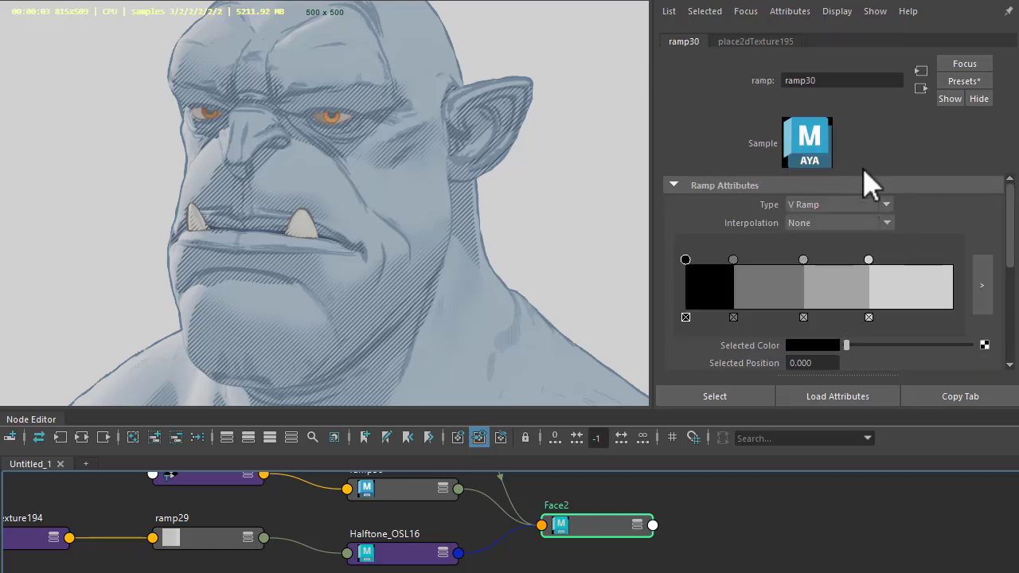
left_click(921, 88)
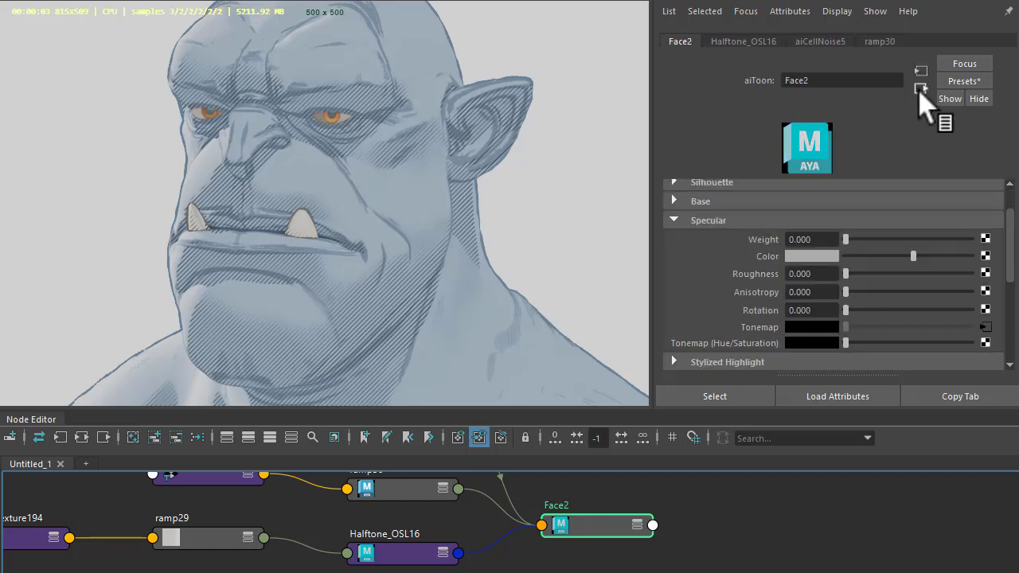
Create an aiColorCorrect node for the specular Tonemap (Hue/Saturation) of Face2
left_click(986, 342)
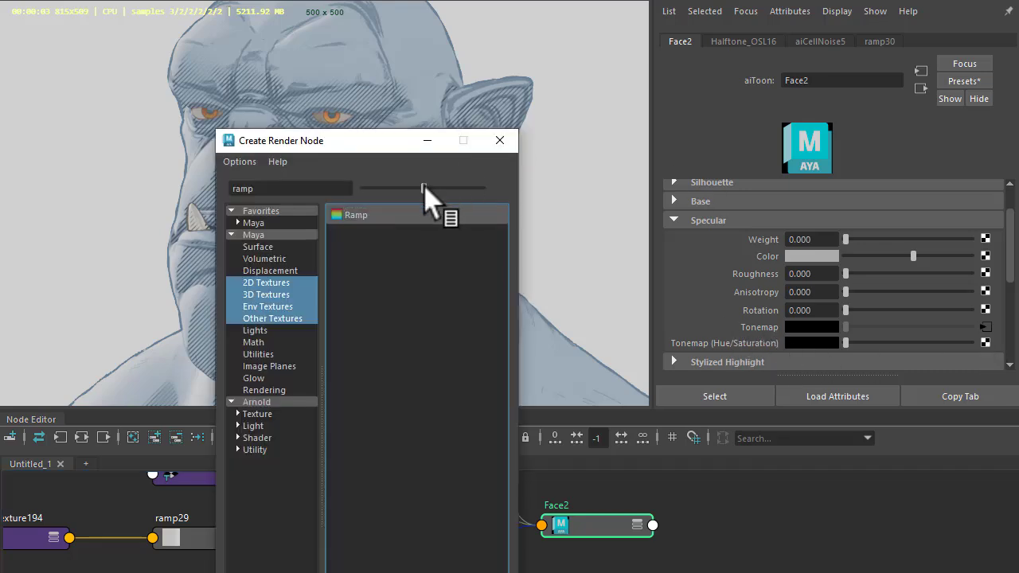
left_click(319, 193)
type("coro")
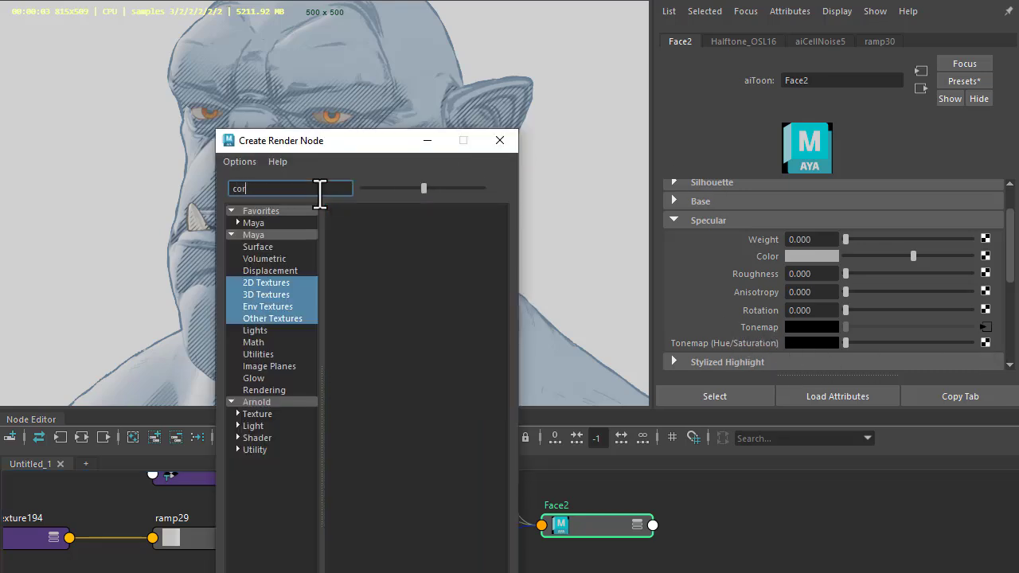
left_click(258, 403)
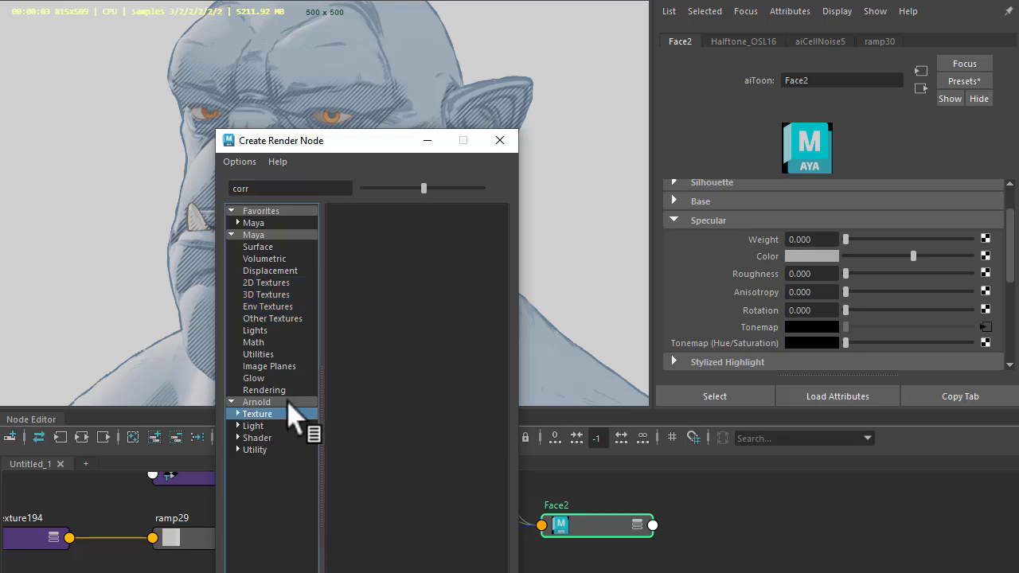
left_click(378, 215)
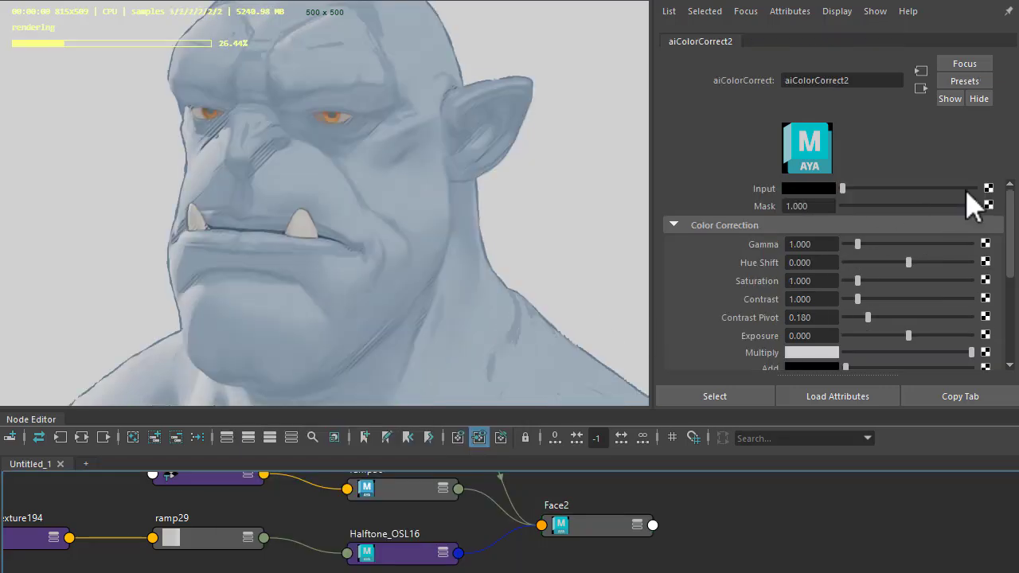
Map a new Arnold aiImage node to the Input of aiColorCorrect2 and load HS_tonemap.jpg into it
left_click(989, 189)
double_click(266, 192)
type("image")
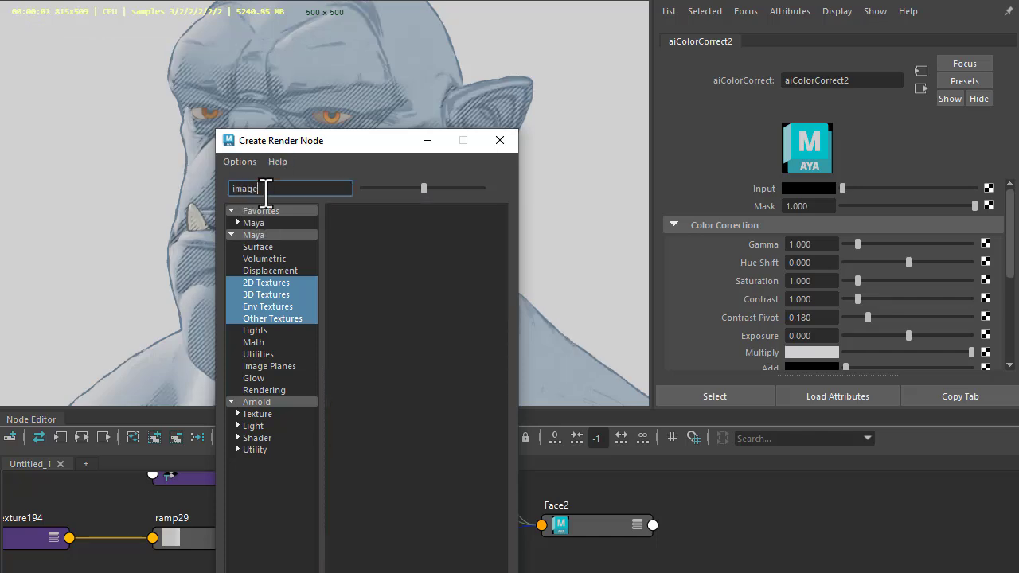
left_click(267, 402)
left_click(456, 215)
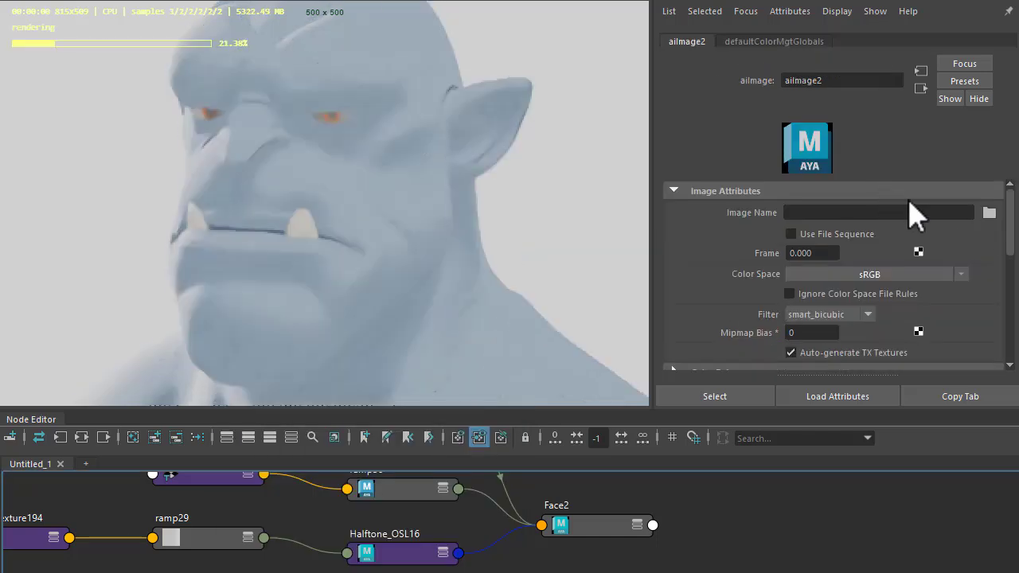
left_click(989, 213)
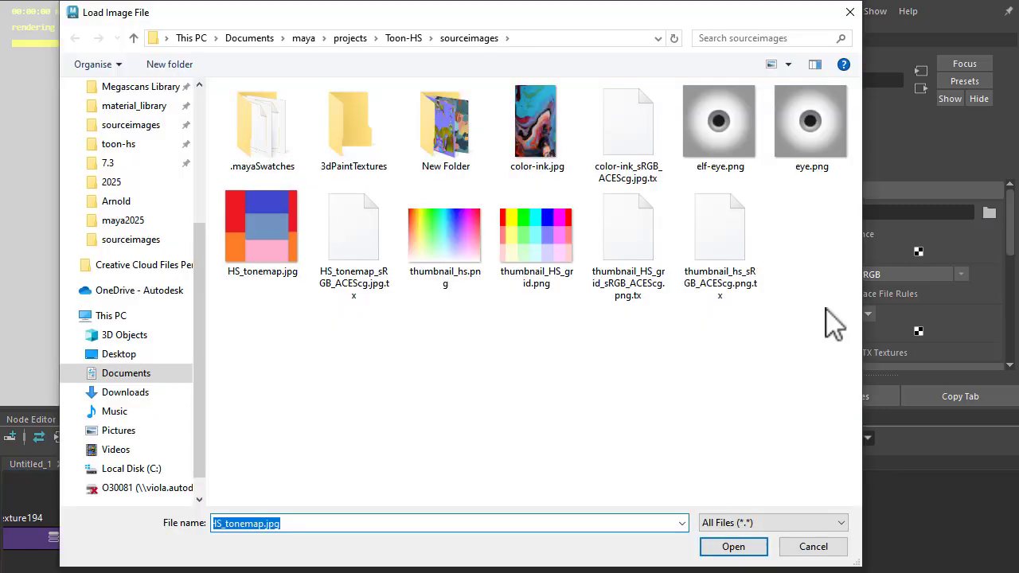
double_click(249, 229)
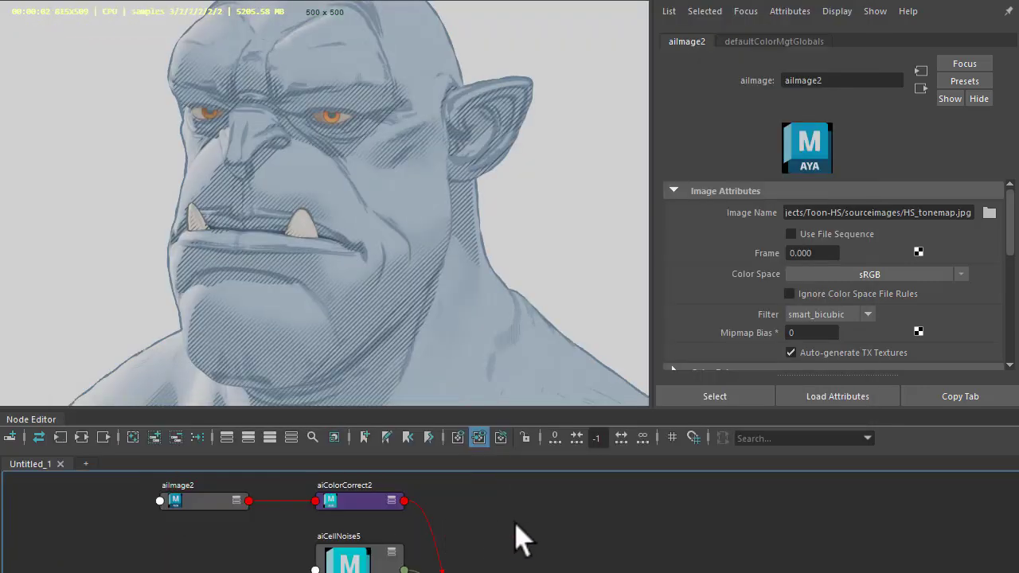
Set the specular weight of the Face2 toon shader to 1 and its specular roughness to 0.8
left_click(517, 524)
middle_click_drag(516, 557, 482, 449, "alt")
left_click(492, 554)
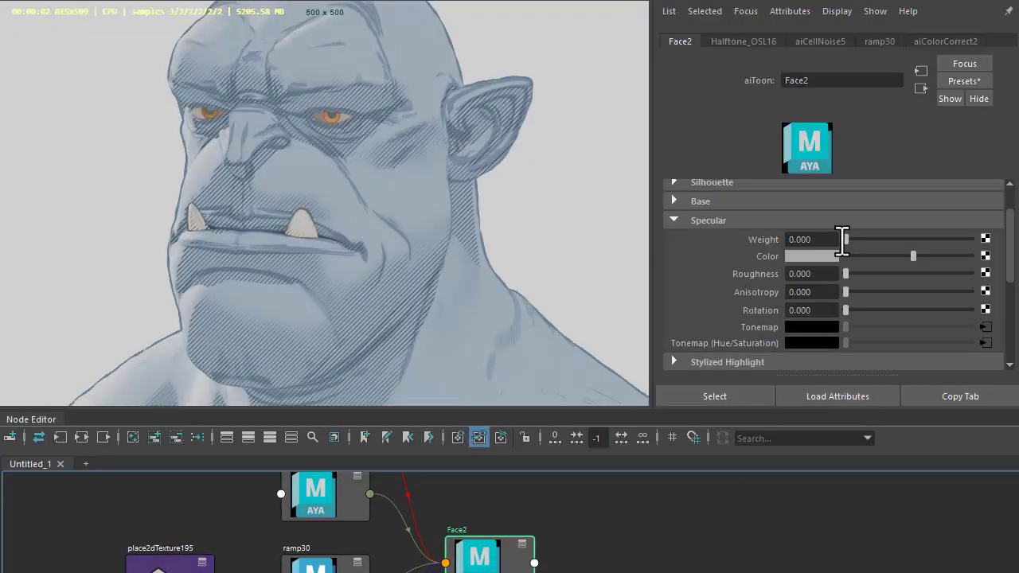
left_click_drag(846, 239, 991, 248)
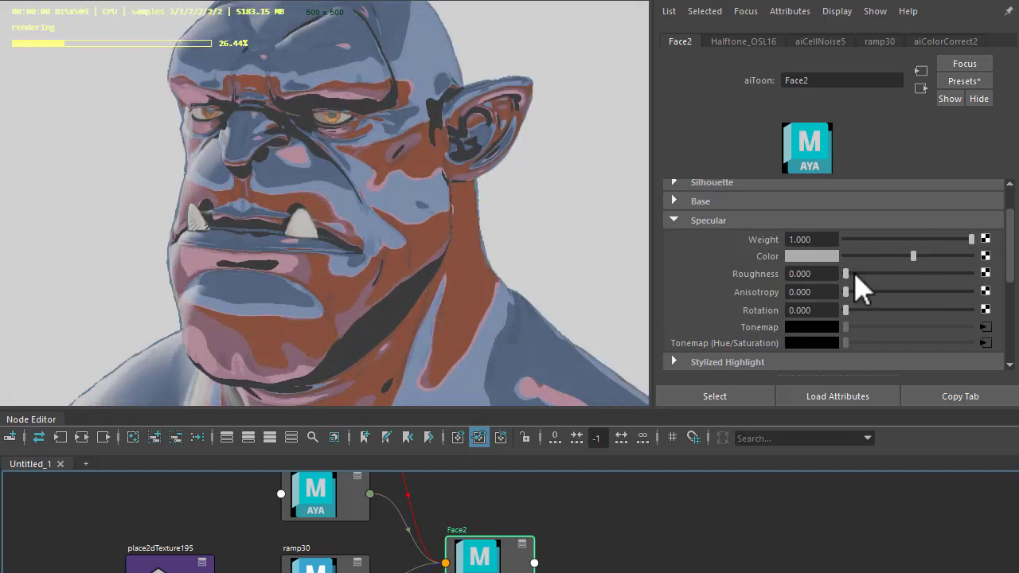
left_click_drag(847, 274, 908, 275)
double_click(830, 275)
type("0.8")
key("Tab")
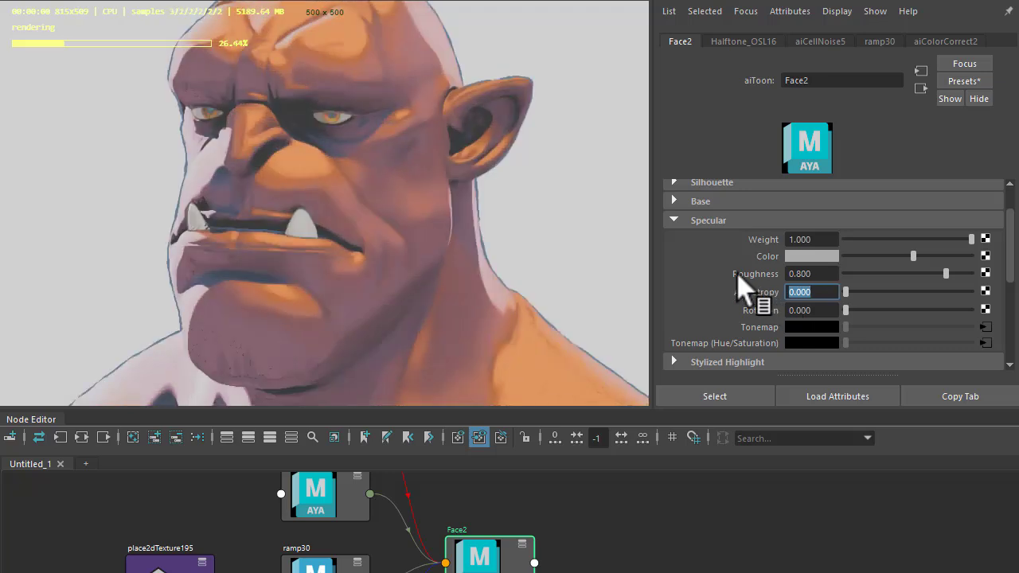
Set Wrap U and Wrap V of aiImage2 to clamp and turn on Flip V
left_click(309, 495)
middle_click_drag(309, 495, 358, 568, "alt")
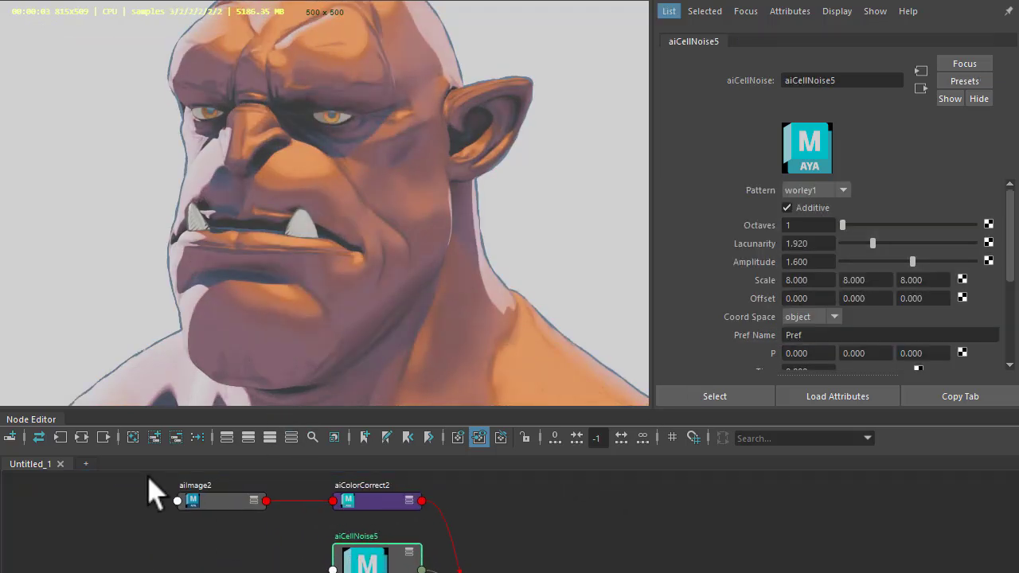
left_click(219, 503)
scroll(721, 303, "down", 8)
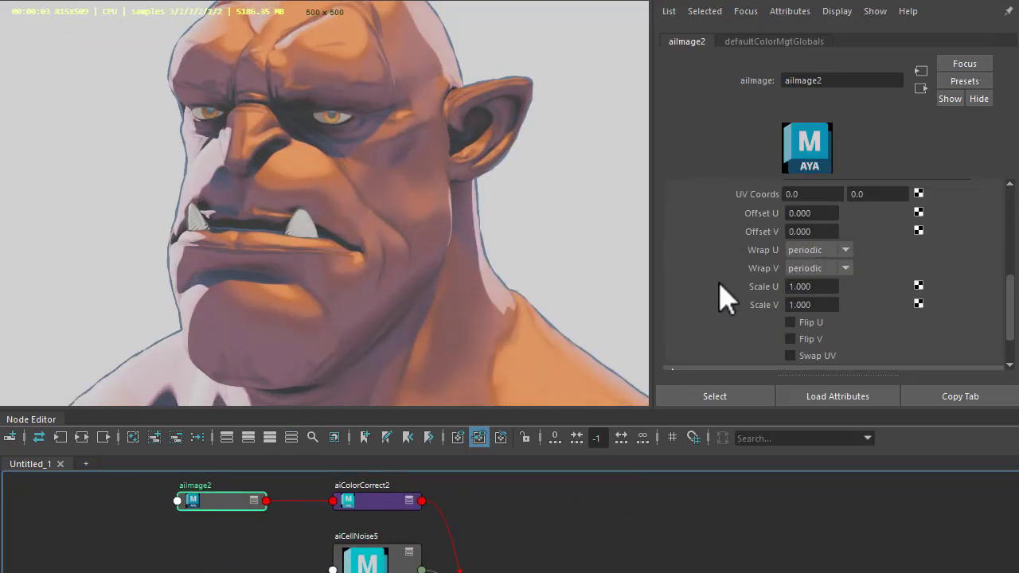
left_click(810, 251)
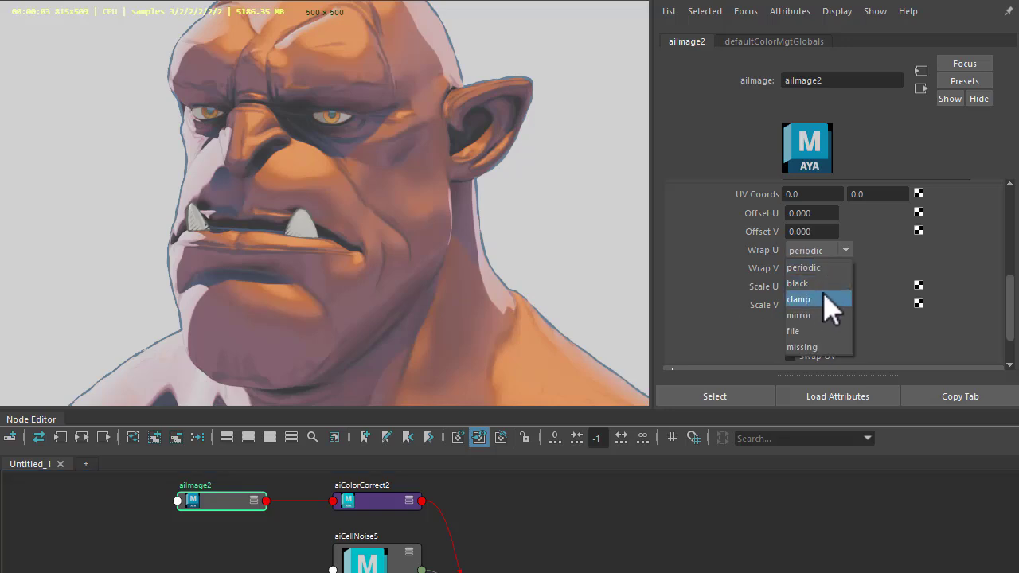
left_click(823, 300)
left_click(818, 268)
left_click(820, 318)
scroll(734, 311, "down", 2)
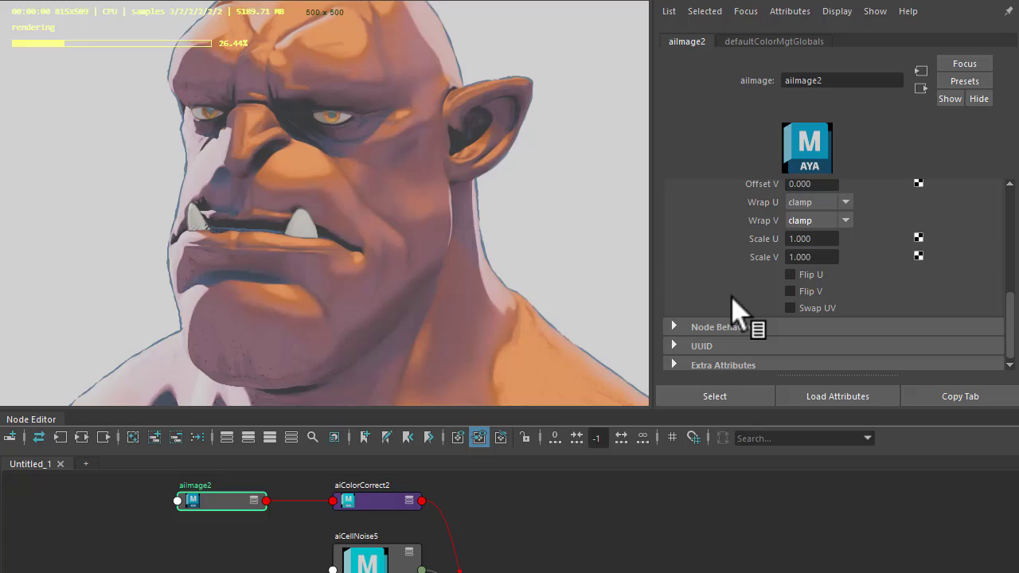
left_click(820, 293)
Try shifting the U offset of aiImage2 to about 0.32, and reset it to 0
scroll(721, 287, "up", 3)
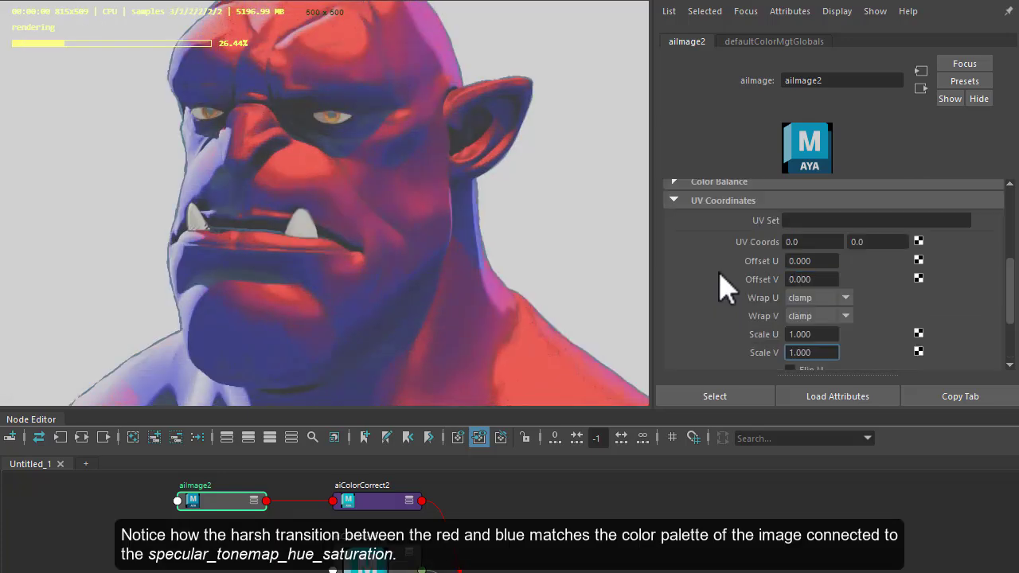
left_click_drag(804, 263, 823, 266, "ctrl")
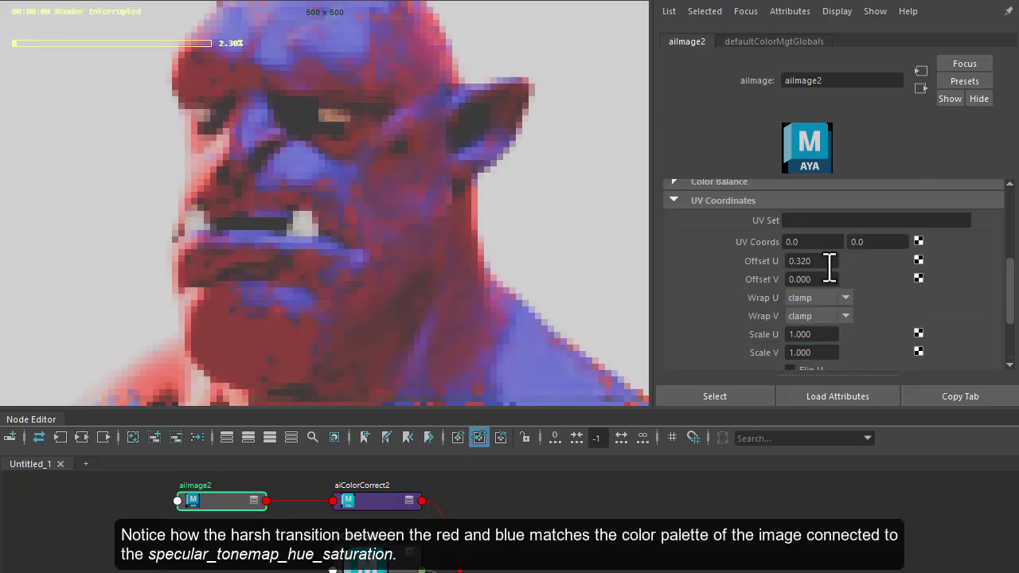
mouse_move(831, 266)
left_mouse_down("ctrl")
mouse_move(915, 263)
mouse_move(800, 266)
mouse_move(855, 271)
mouse_move(816, 267)
mouse_move(828, 263)
left_mouse_up("ctrl")
double_click(826, 262)
type("0")
key("Tab")
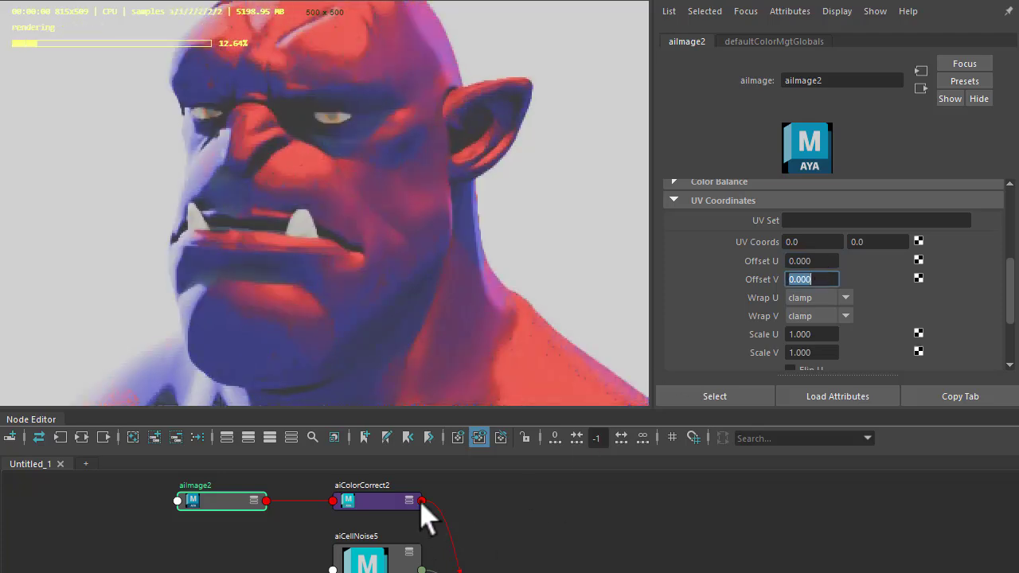
Set the Hue Shift of aiColorCorrect2 to about 0.923
left_click(382, 502)
left_click(897, 264)
left_click_drag(898, 263, 967, 270)
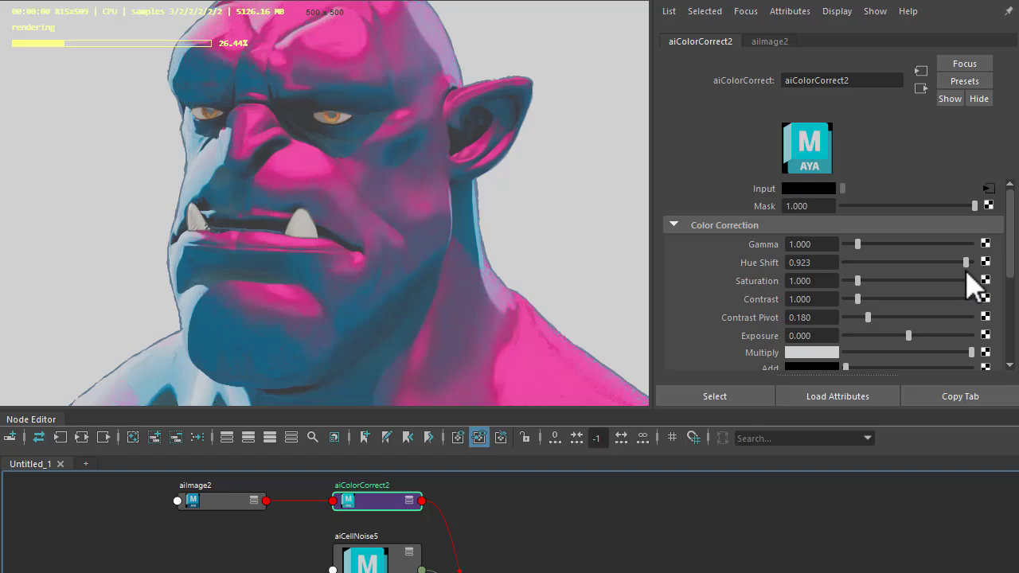